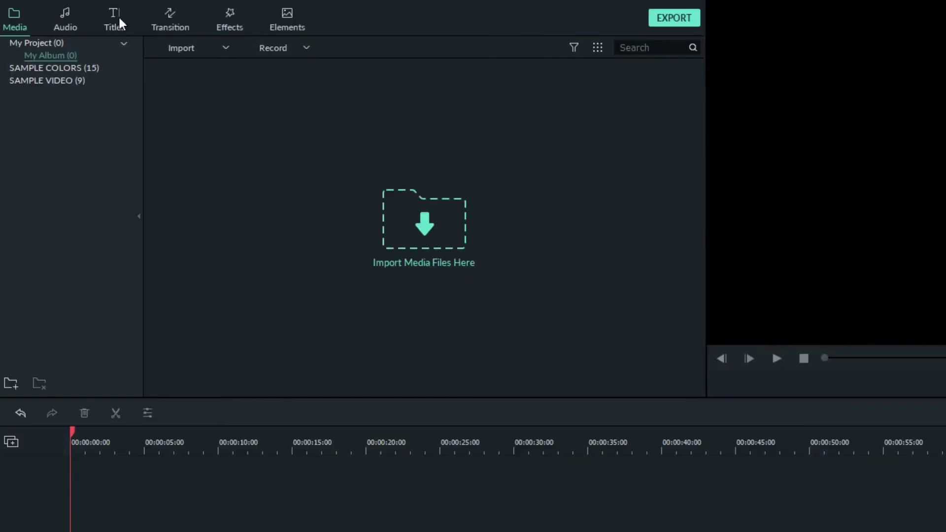
- Add the Title 29 template to the start of the timeline and open it in Advanced Text Edit
{"action": "left_click", "coordinate": [79, 29]}
{"action": "left_click_drag", "start_coordinate": [437, 276], "coordinate": [83, 424]}
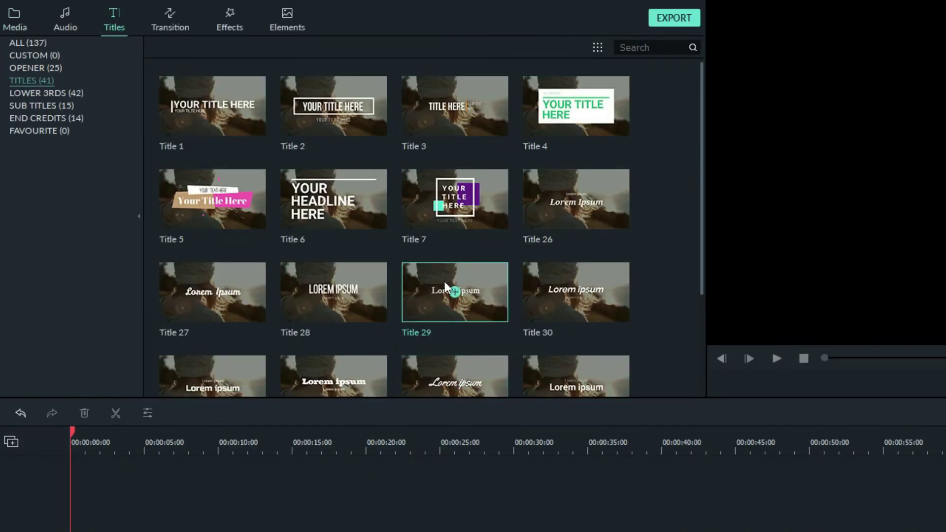
{"action": "left_click", "coordinate": [97, 376]}
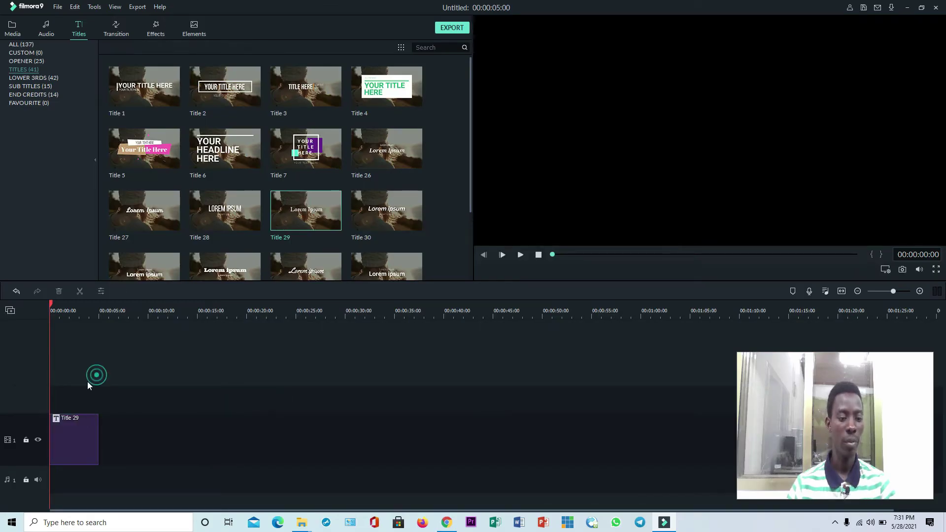
{"action": "double_click", "coordinate": [78, 446]}
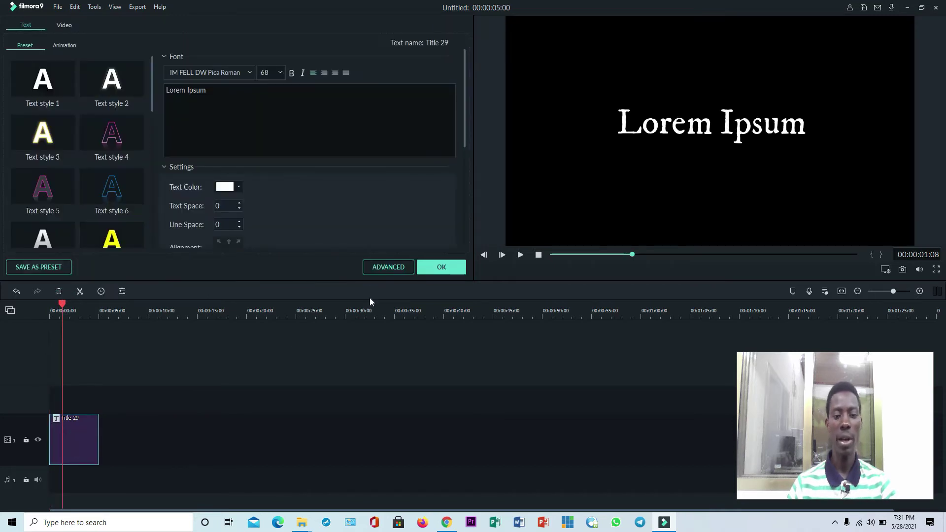
{"action": "left_click", "coordinate": [388, 267]}
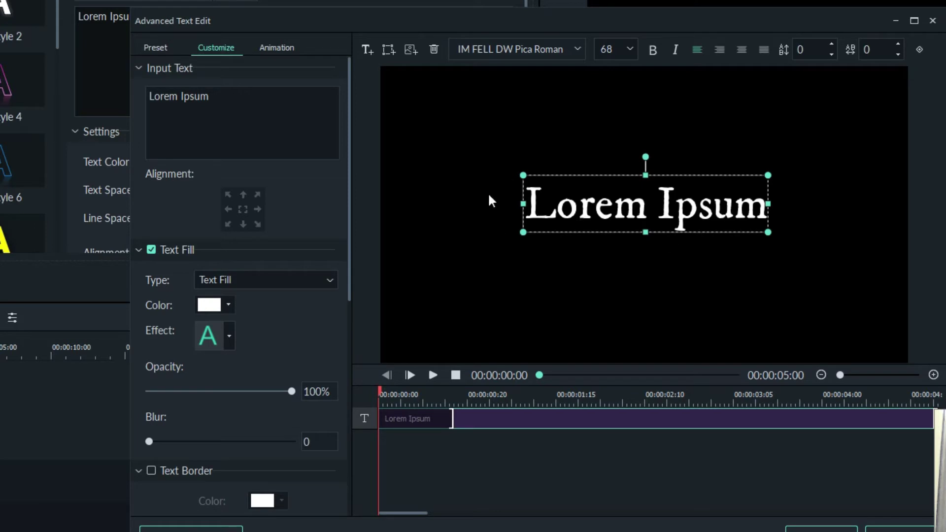
- Change the Lorem Ipsum text from size 68 to Georgia at size 32
{"action": "left_click", "coordinate": [577, 45]}
{"action": "key", "text": "g"}
{"action": "key", "text": "e"}
{"action": "key", "text": "Escape"}
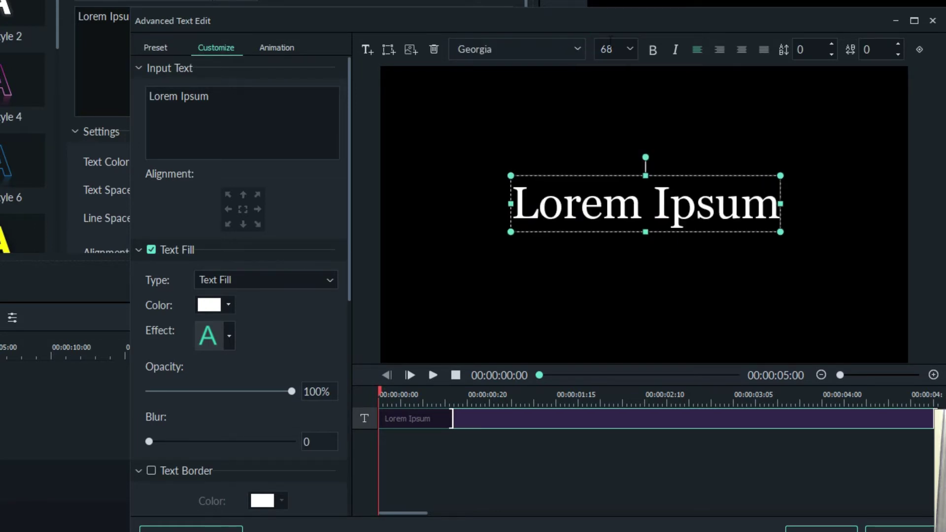
{"action": "left_click", "coordinate": [630, 48]}
{"action": "scroll", "coordinate": [629, 74], "scroll_direction": "up", "scroll_amount": 3}
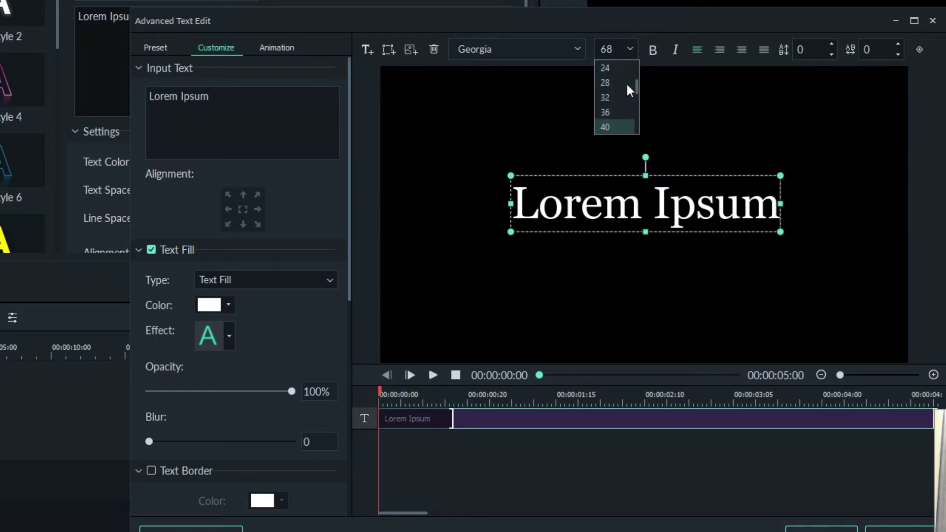
{"action": "left_click", "coordinate": [620, 97]}
{"action": "left_click", "coordinate": [680, 126]}
{"action": "double_click", "coordinate": [668, 204]}
{"action": "left_click", "coordinate": [683, 153]}
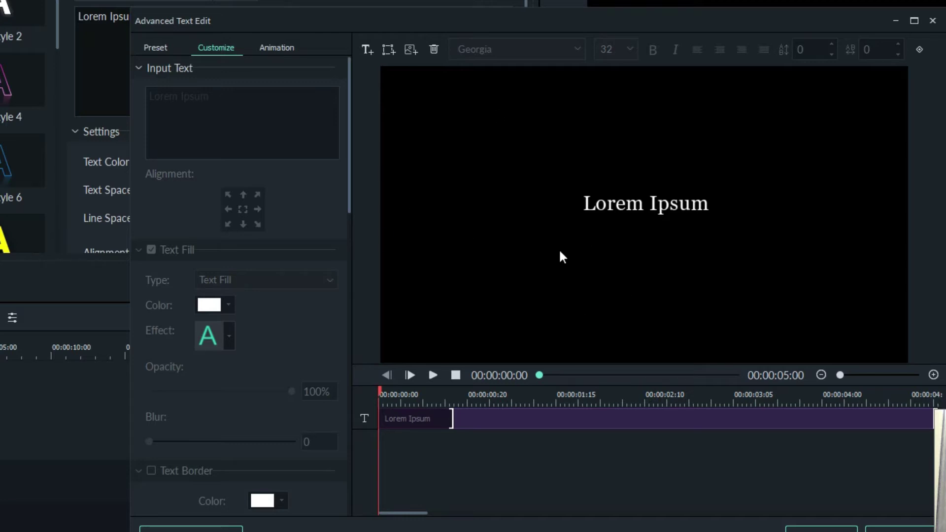
- Add an orange rectangle, move it to the bottom and stretch it across the full frame width
{"action": "left_click", "coordinate": [389, 51]}
{"action": "left_click", "coordinate": [435, 146]}
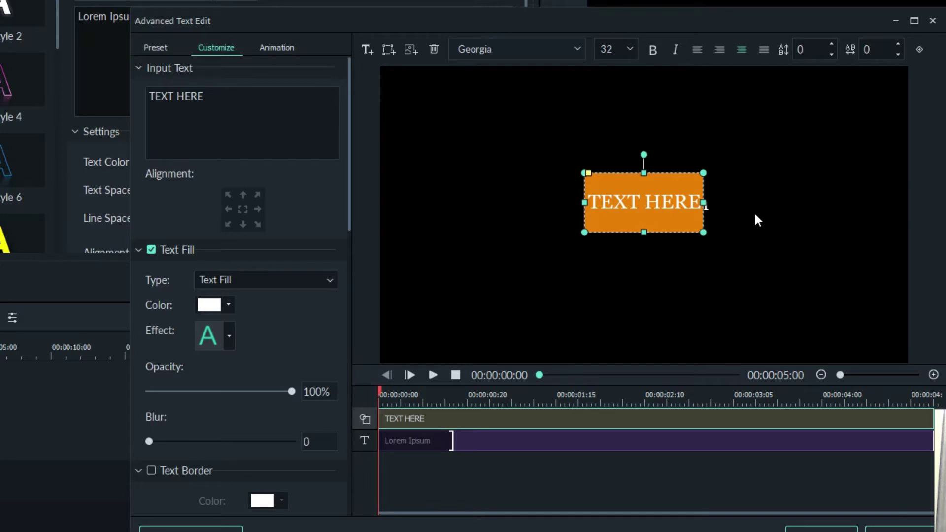
{"action": "left_click_drag", "start_coordinate": [663, 186], "coordinate": [929, 345]}
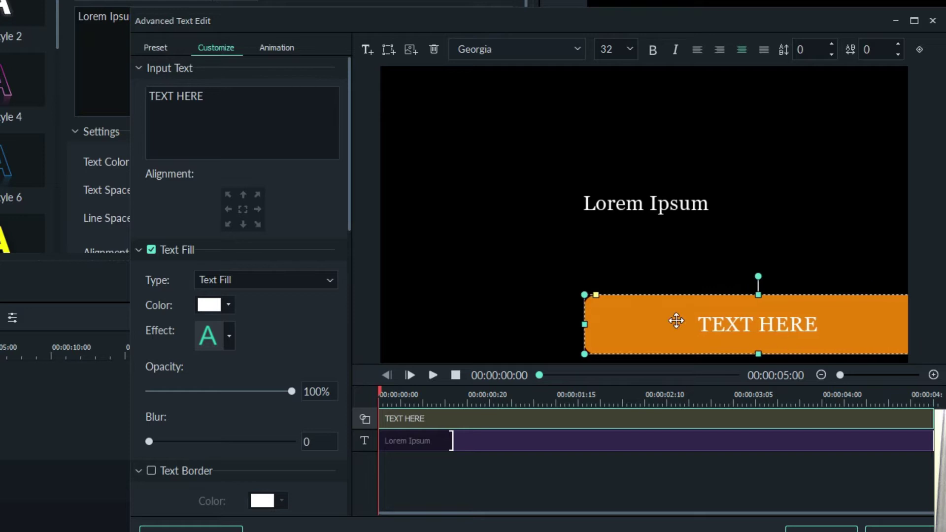
{"action": "left_click_drag", "start_coordinate": [583, 323], "coordinate": [344, 312]}
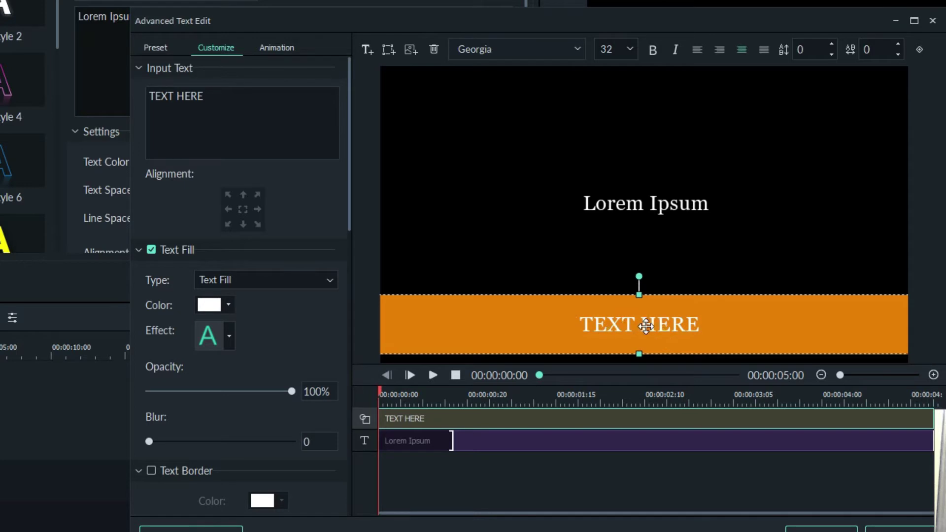
- Delete the placeholder words TEXT HERE from the orange bar
{"action": "double_click", "coordinate": [702, 323]}
{"action": "left_click_drag", "start_coordinate": [702, 321], "coordinate": [574, 318]}
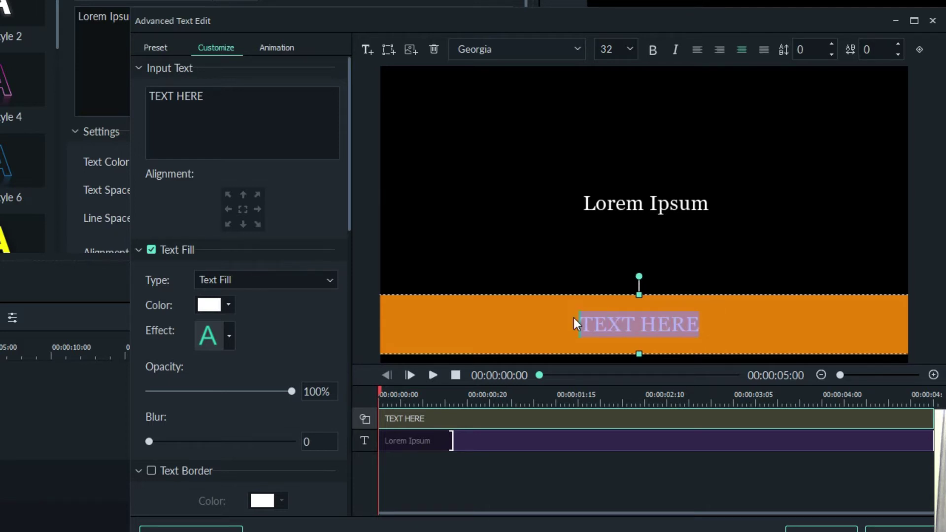
{"action": "key", "text": "BackSpace"}
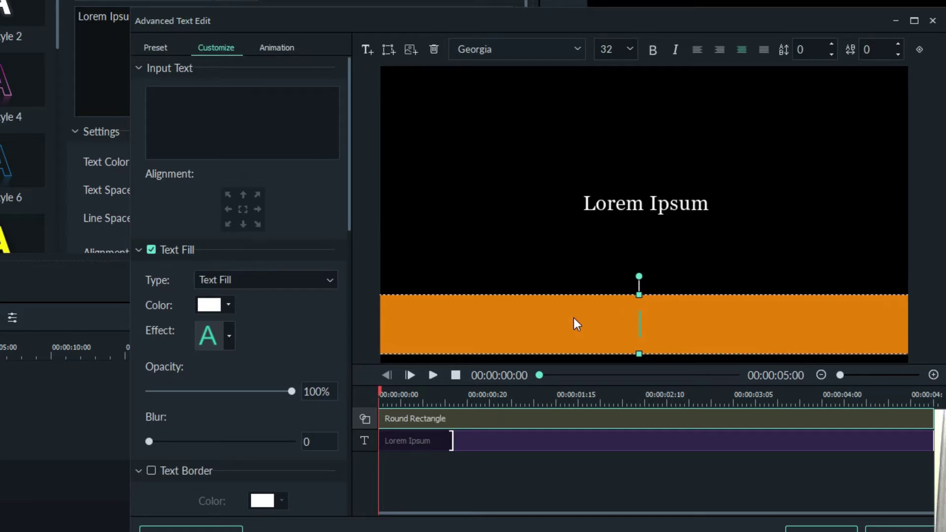
- Drag the Lorem Ipsum text down onto the orange bar and select the bar
{"action": "left_click", "coordinate": [642, 202]}
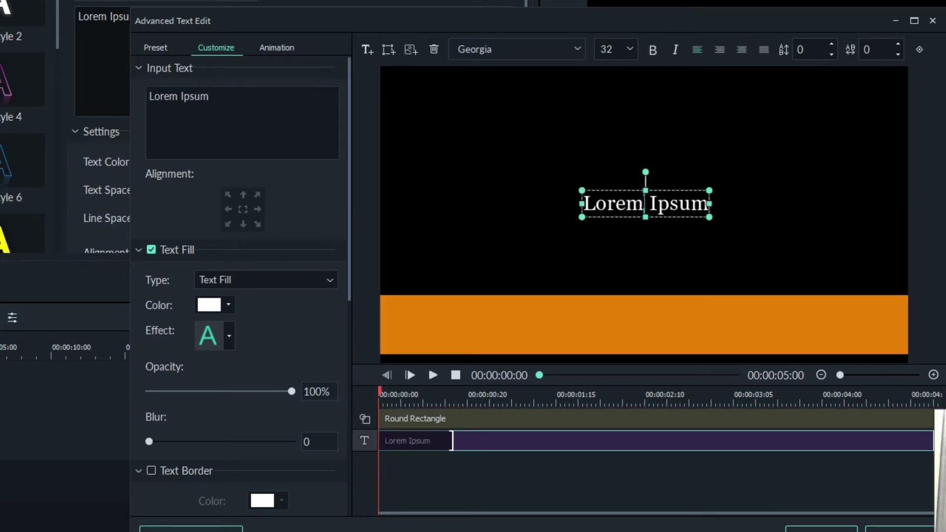
{"action": "left_click_drag", "start_coordinate": [659, 189], "coordinate": [652, 290]}
{"action": "left_click", "coordinate": [673, 213]}
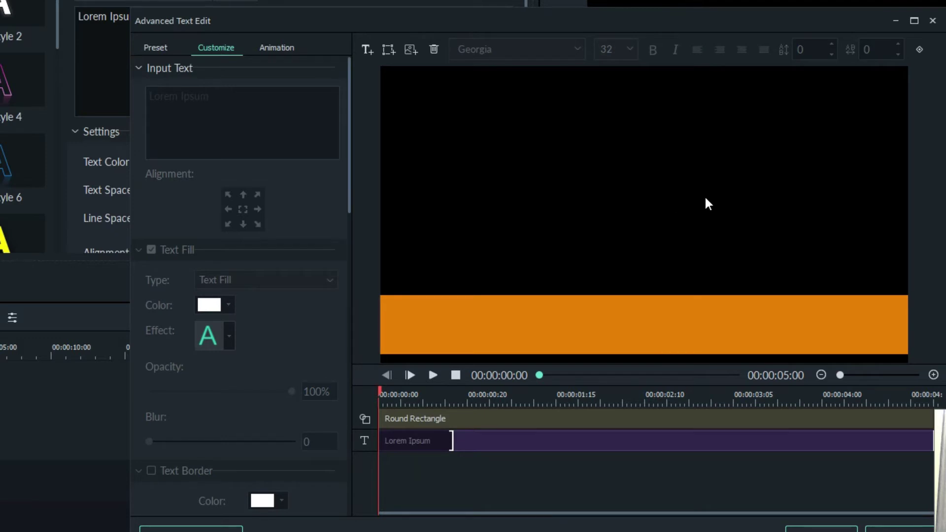
{"action": "left_click", "coordinate": [645, 297]}
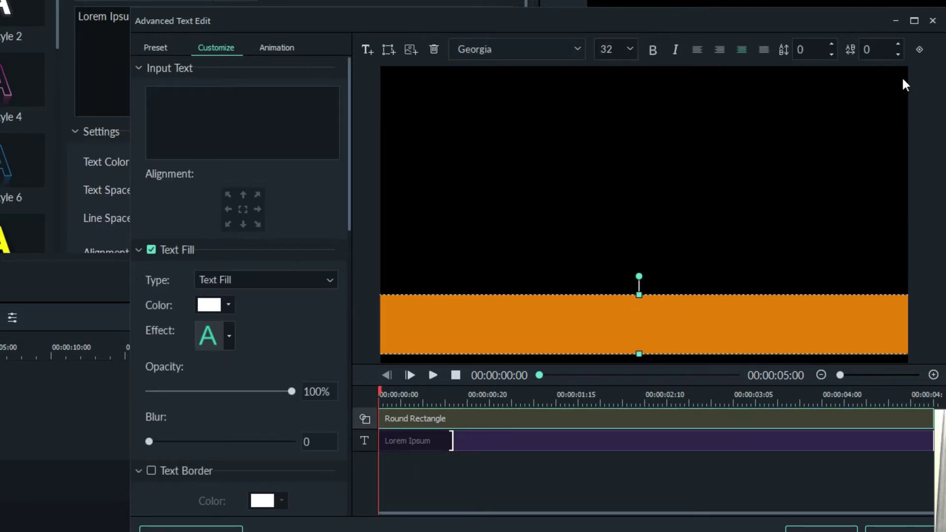
{"action": "left_click", "coordinate": [921, 49]}
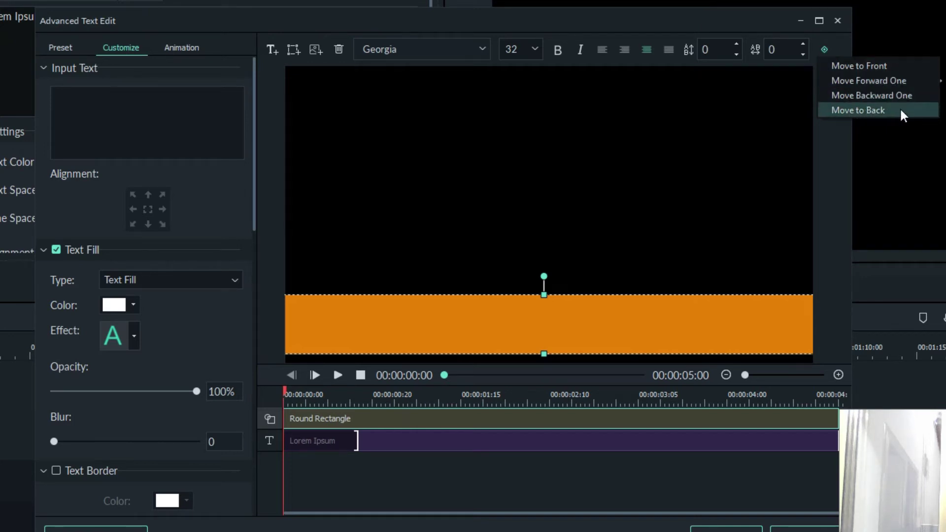
- Move the orange bar back a layer so the Lorem Ipsum text shows on top
{"action": "left_click", "coordinate": [862, 95]}
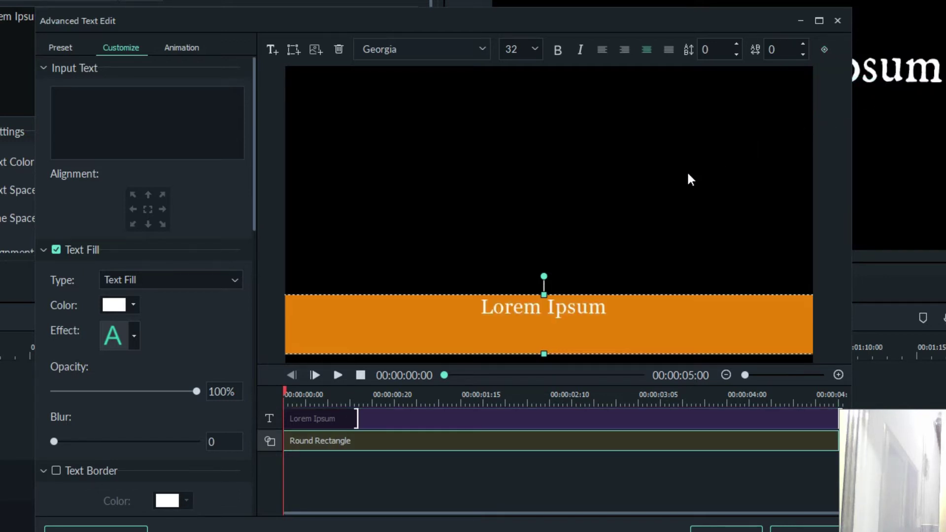
{"action": "left_click", "coordinate": [580, 309]}
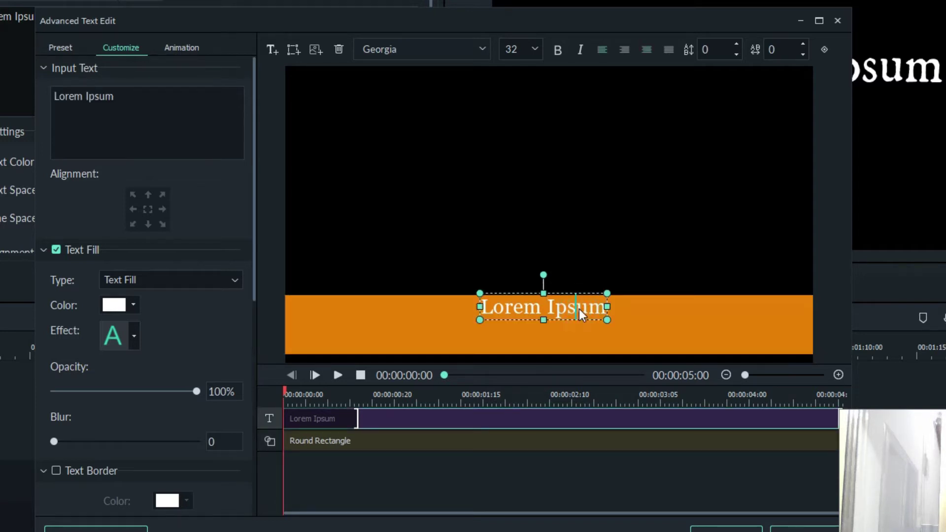
- Replace the Lorem Ipsum text with 'John 10 : 30 (NKJV)'
{"action": "key", "text": "ctrl+a"}
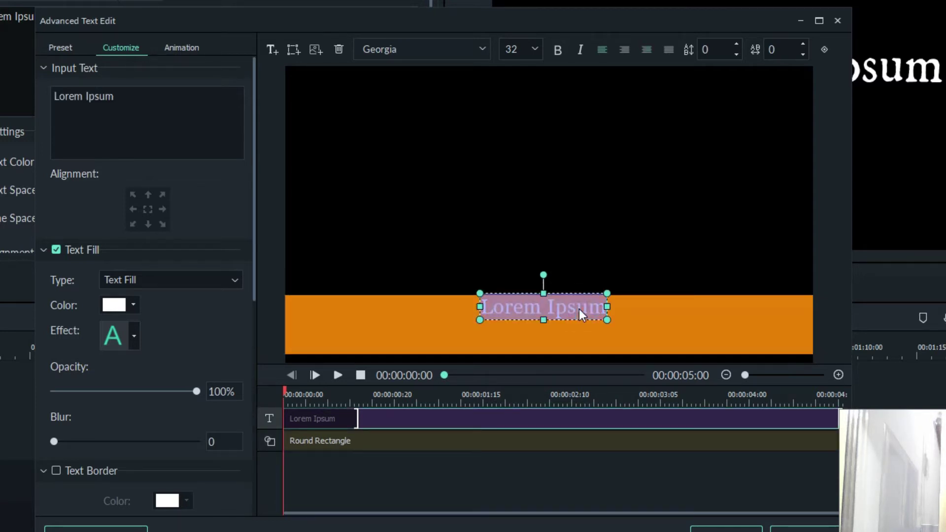
{"action": "type", "text": "John"}
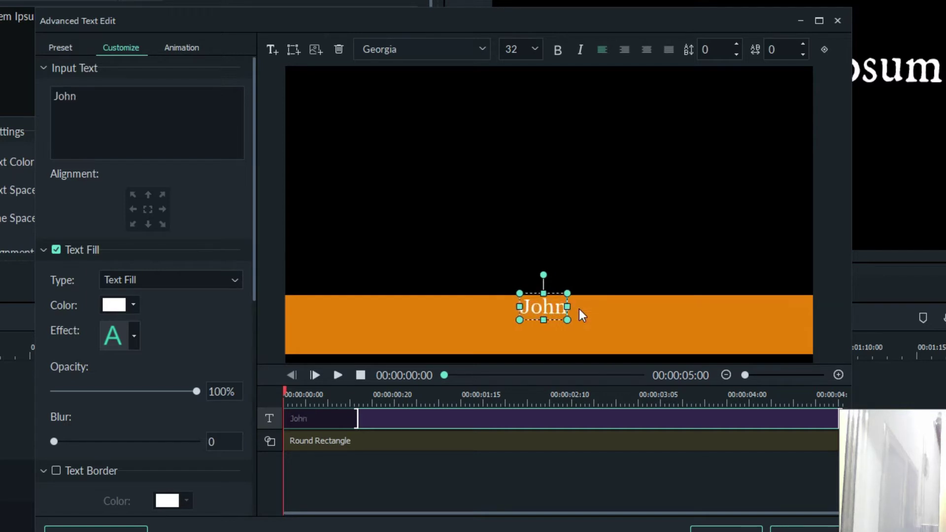
{"action": "type", "text": " 10"}
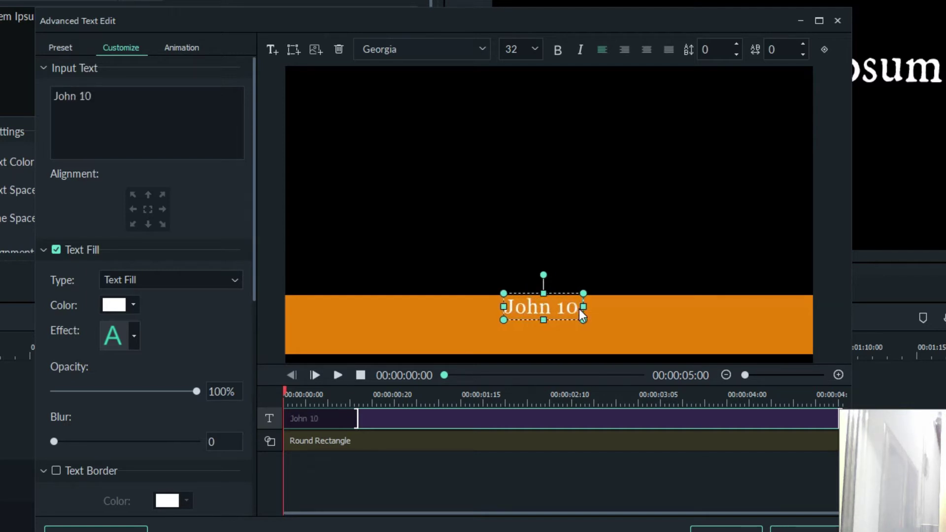
{"action": "type", "text": " : 30"}
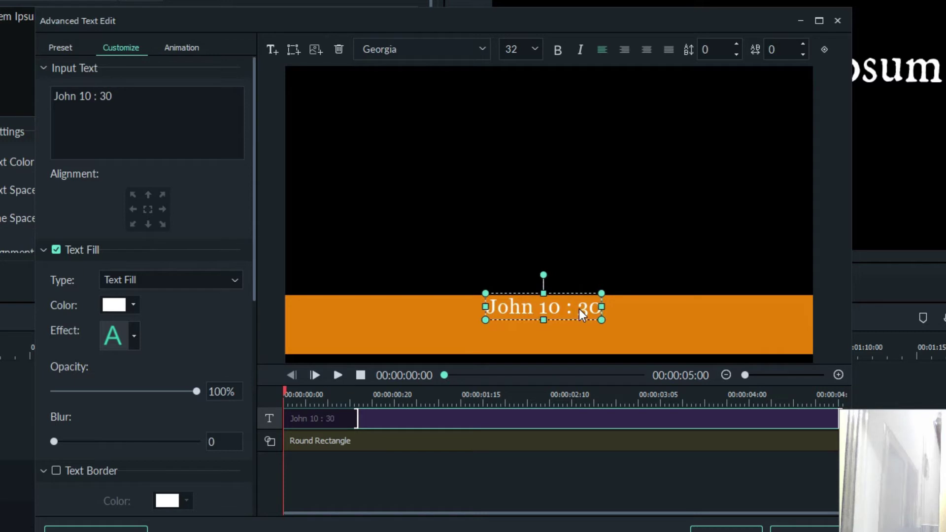
{"action": "type", "text": " ()"}
{"action": "key", "text": "Left"}
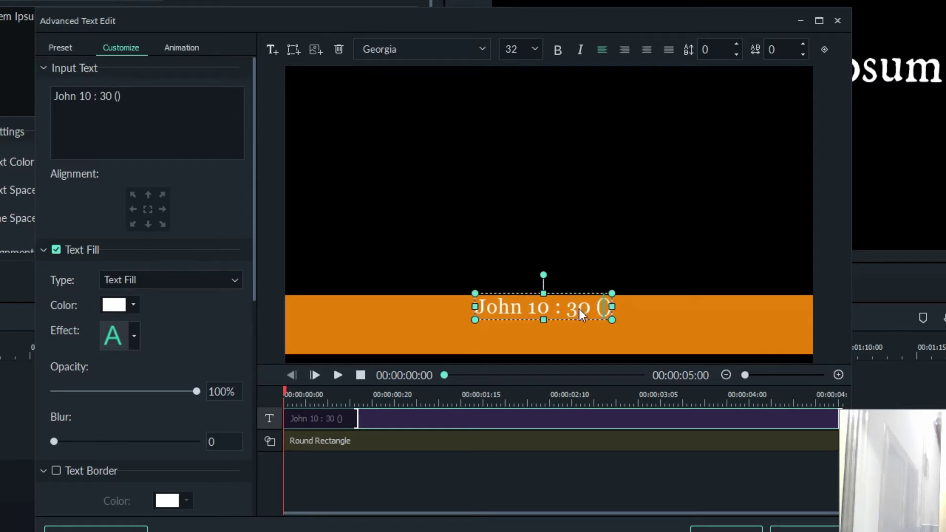
{"action": "type", "text": "NKJV"}
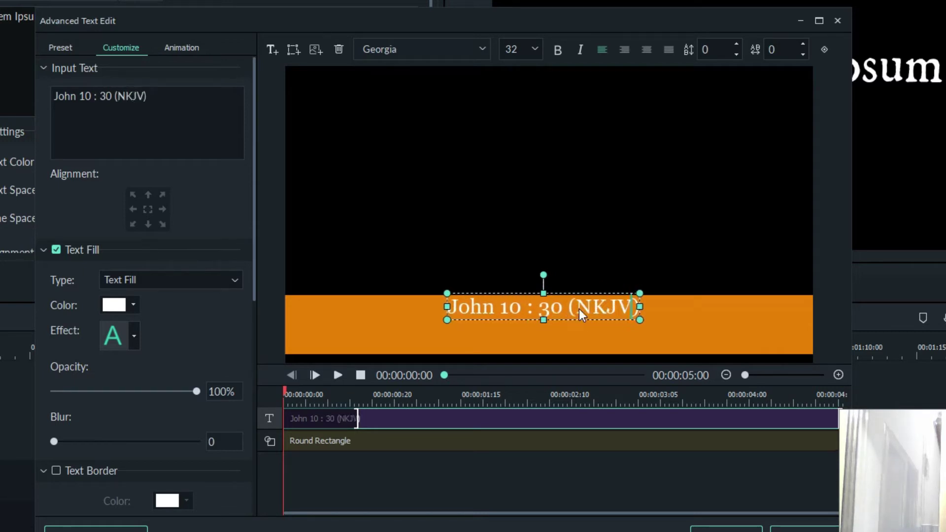
{"action": "left_click", "coordinate": [591, 267]}
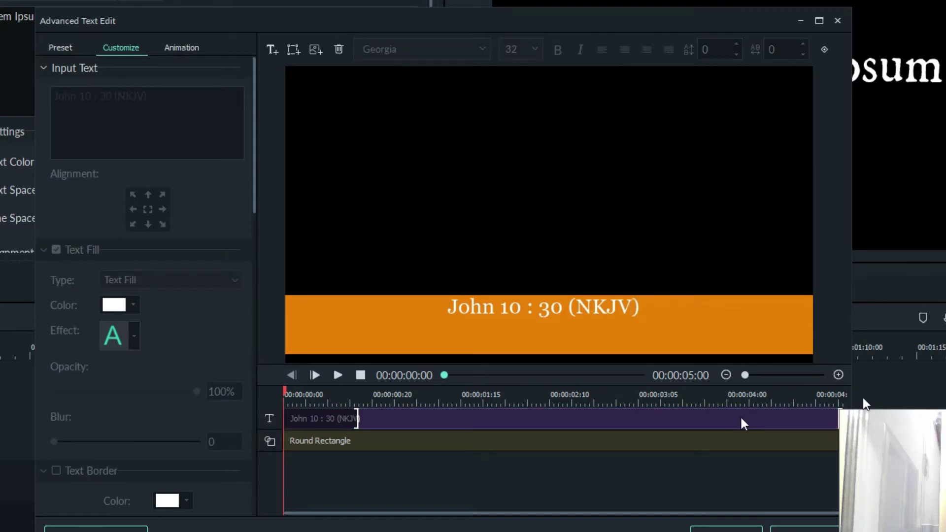
{"action": "left_click", "coordinate": [754, 340]}
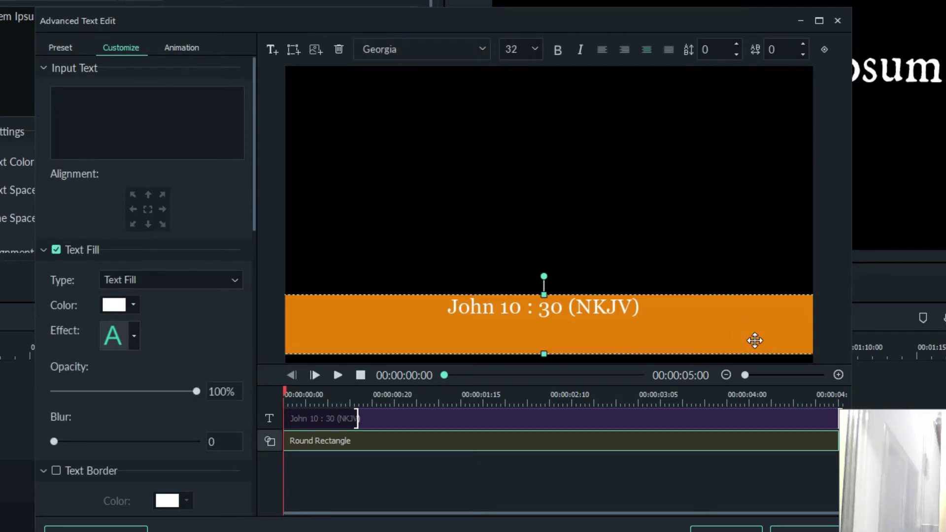
- Set the bar's Shape Fill colour to white
{"action": "scroll", "coordinate": [189, 342], "scroll_direction": "down", "scroll_amount": 9}
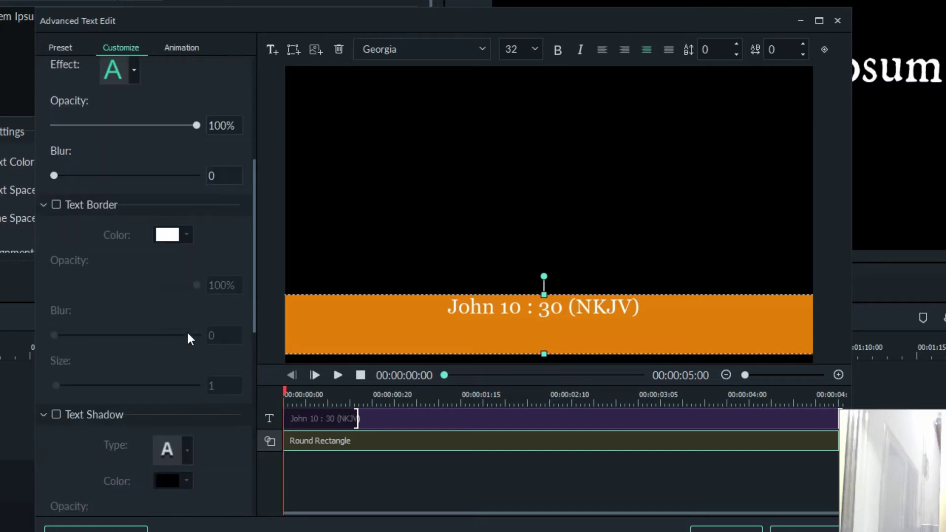
{"action": "scroll", "coordinate": [188, 335], "scroll_direction": "down", "scroll_amount": 7}
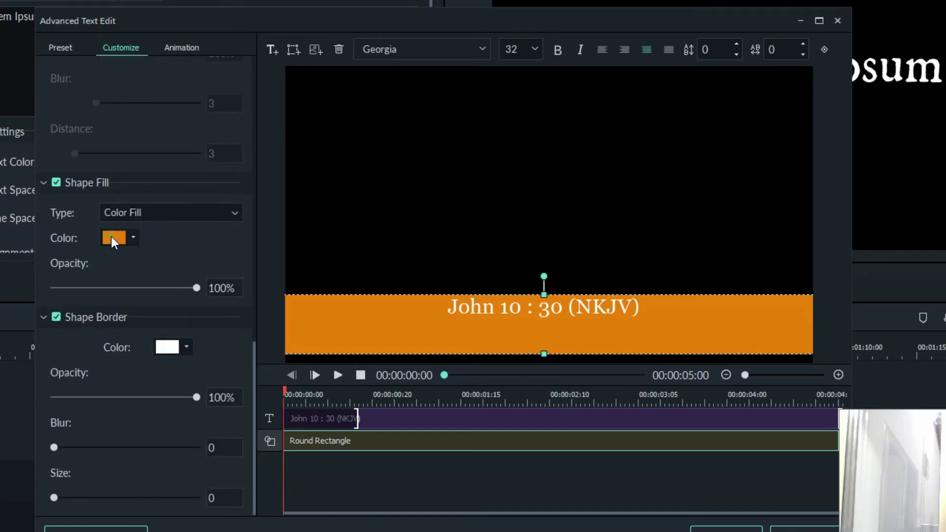
{"action": "left_click", "coordinate": [112, 241]}
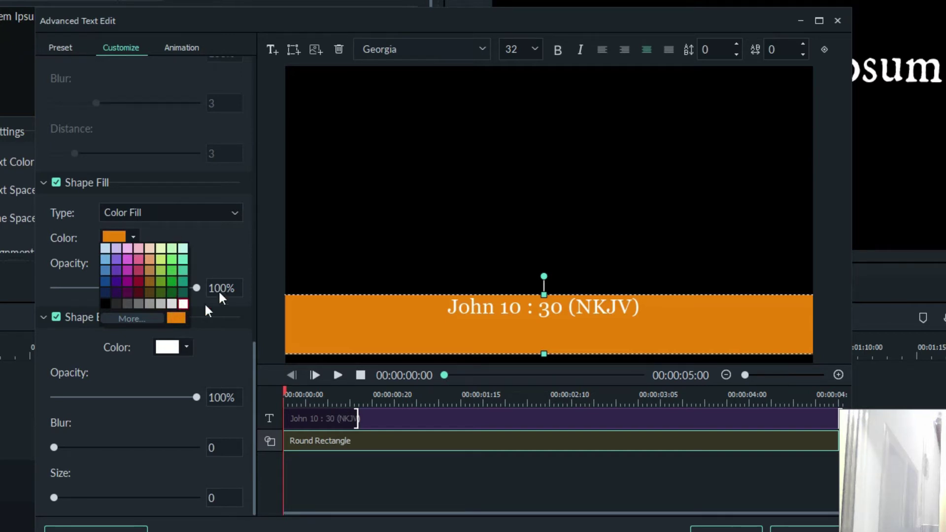
{"action": "left_click", "coordinate": [182, 303]}
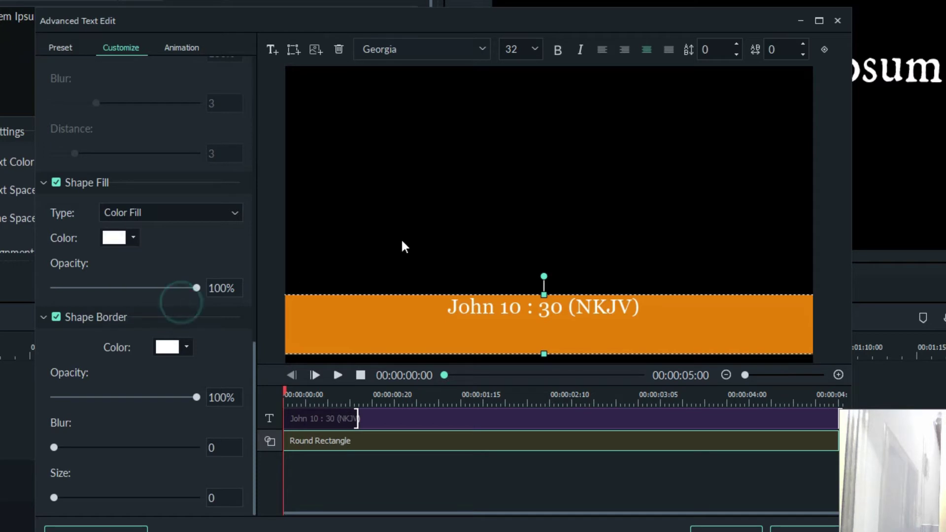
- Set the John 10 : 30 (NKJV) text's Text Fill colour to black
{"action": "left_click", "coordinate": [529, 310]}
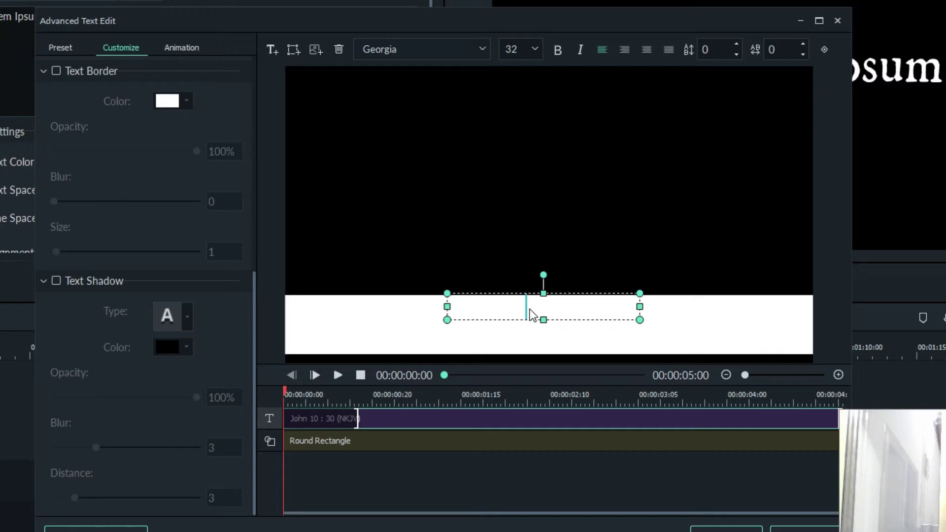
{"action": "scroll", "coordinate": [199, 182], "scroll_direction": "up", "scroll_amount": 6}
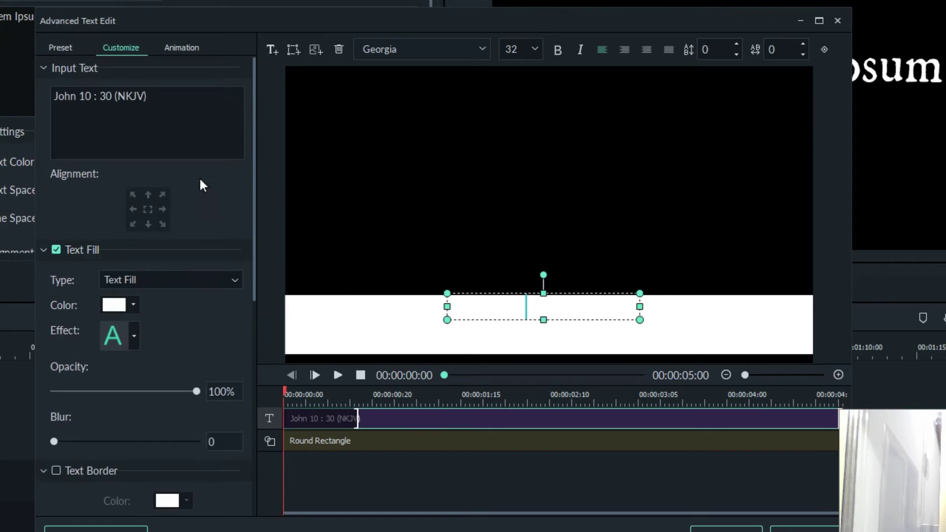
{"action": "scroll", "coordinate": [172, 327], "scroll_direction": "down", "scroll_amount": 2}
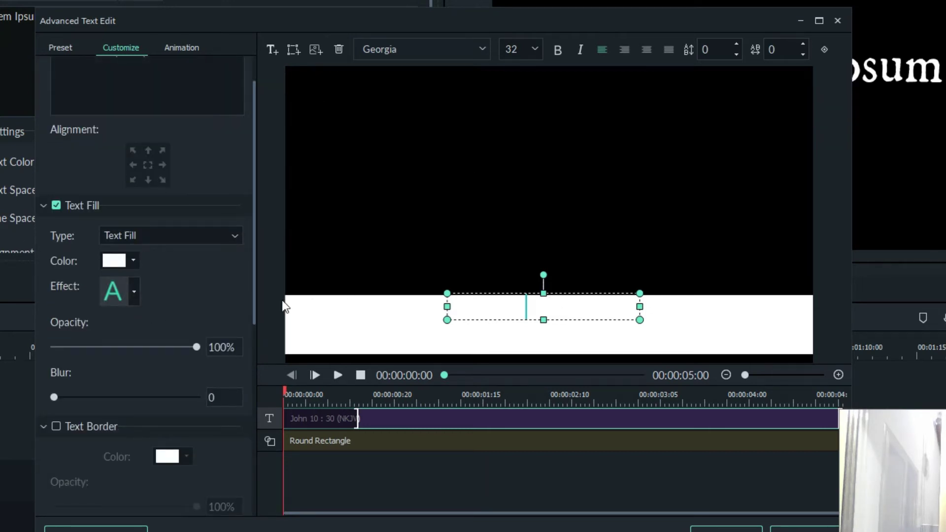
{"action": "left_click", "coordinate": [134, 259]}
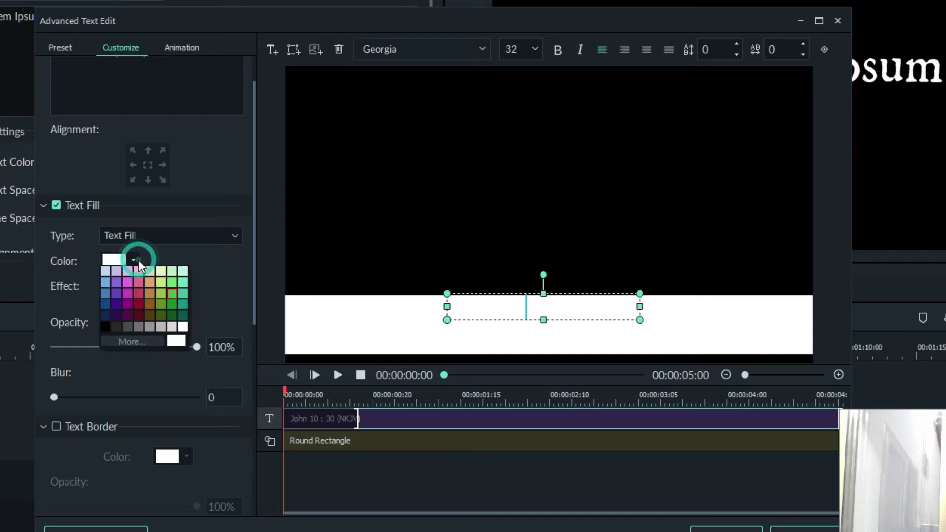
{"action": "left_click", "coordinate": [108, 324]}
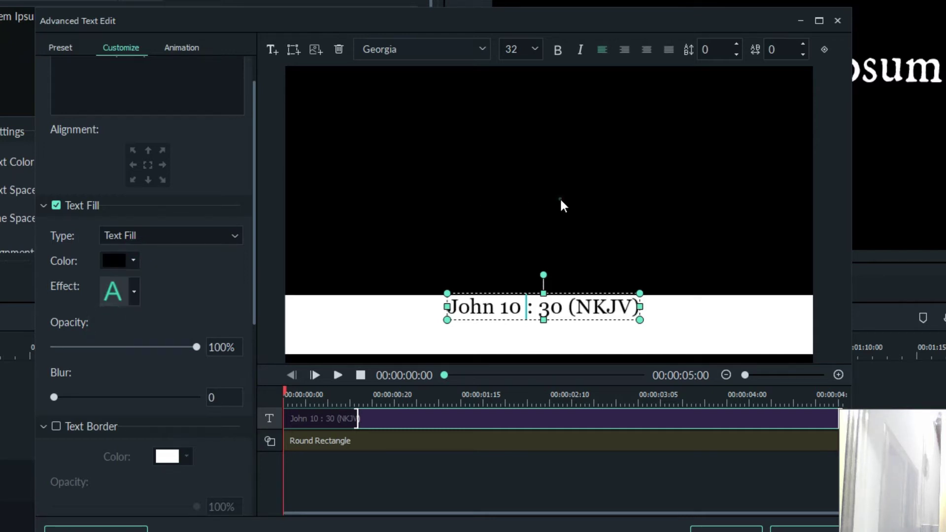
{"action": "left_click", "coordinate": [560, 197]}
{"action": "left_click", "coordinate": [572, 309]}
{"action": "left_click", "coordinate": [572, 245]}
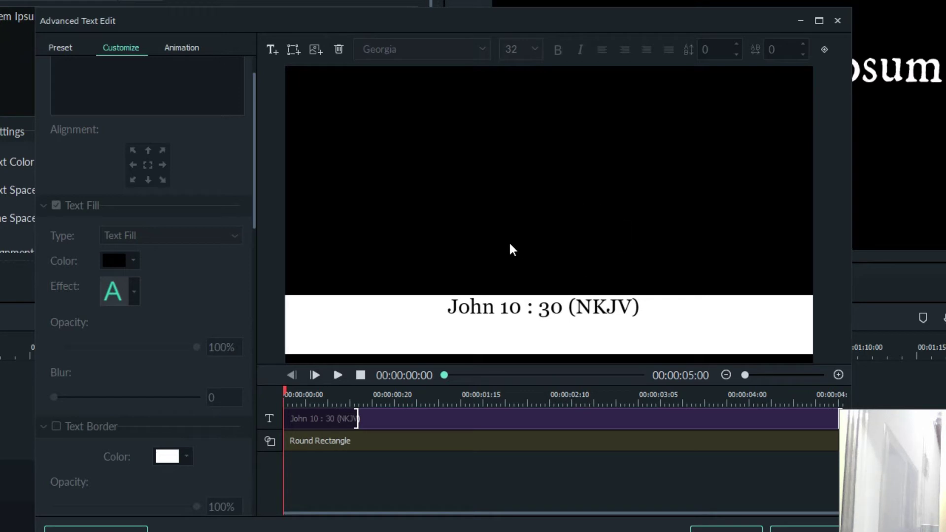
- Add a new text box below the title on the white bar reading 'I and my Father are one'
{"action": "left_click", "coordinate": [272, 51]}
{"action": "left_click", "coordinate": [578, 213]}
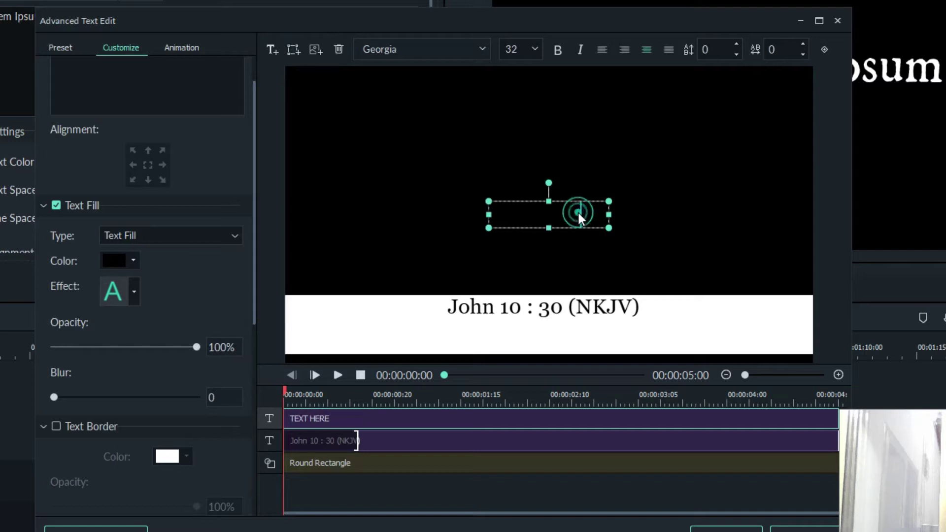
{"action": "left_click_drag", "start_coordinate": [578, 199], "coordinate": [578, 317]}
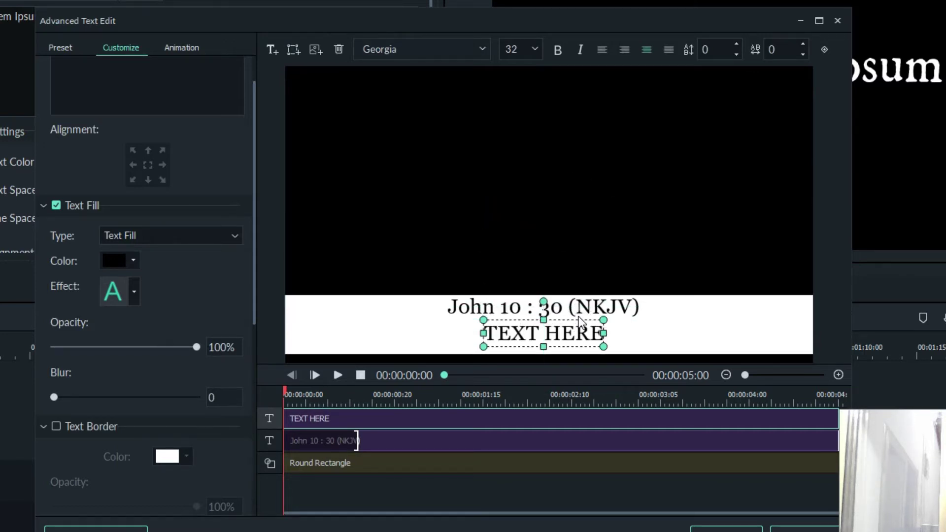
{"action": "left_click", "coordinate": [569, 331]}
{"action": "key", "text": "ctrl+a"}
{"action": "key", "text": "BackSpace"}
{"action": "type", "text": "I and my Father are one"}
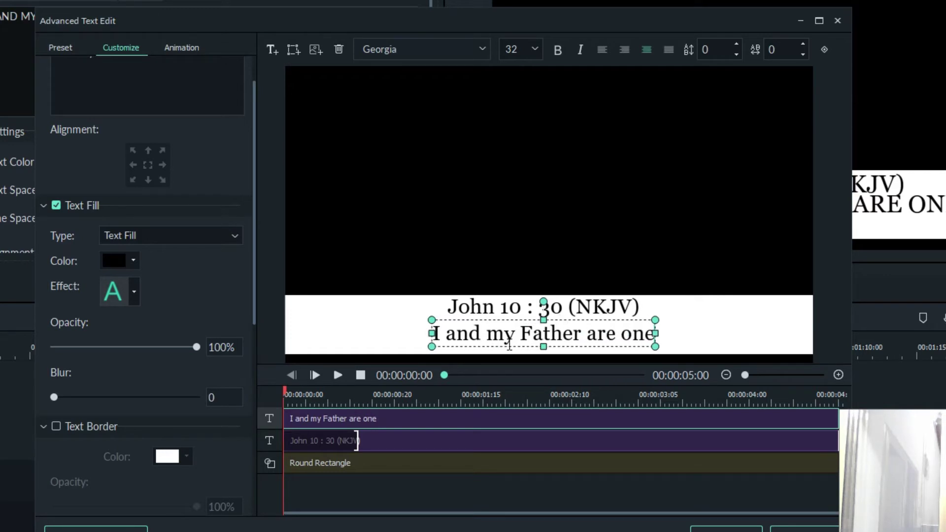
- Widen the verse text box to the left and right across the white bar
{"action": "left_click_drag", "start_coordinate": [414, 334], "coordinate": [298, 334]}
{"action": "left_click_drag", "start_coordinate": [655, 333], "coordinate": [808, 333]}
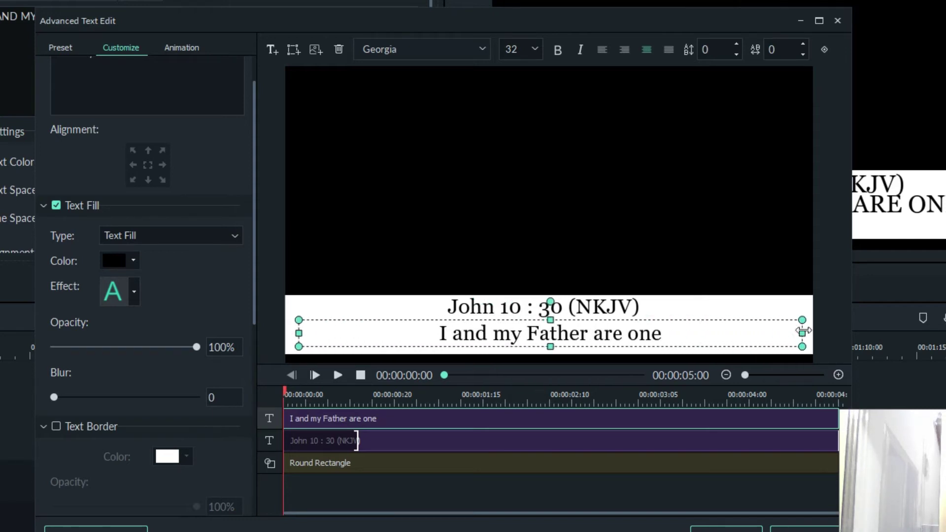
{"action": "left_click", "coordinate": [686, 231]}
- Shrink the John 10 : 30 (NKJV) title box by dragging its bottom edge up
{"action": "left_click", "coordinate": [600, 308]}
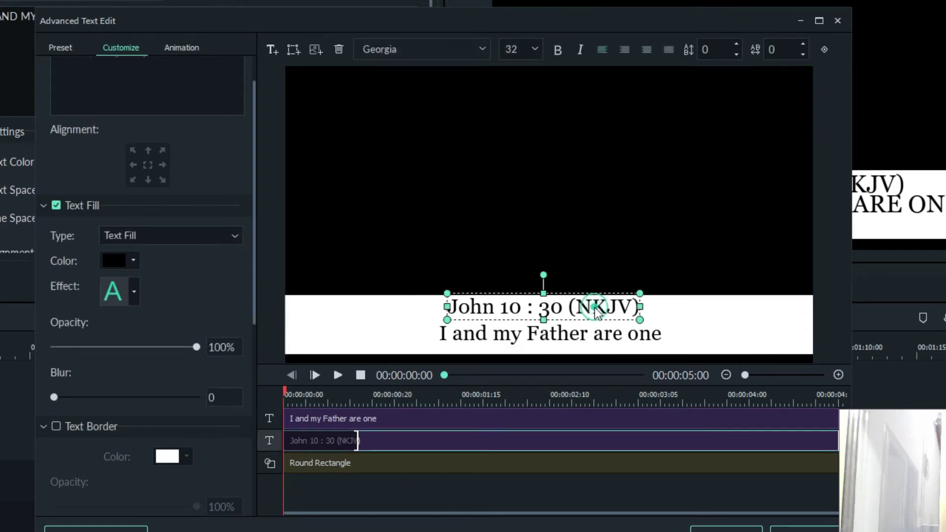
{"action": "left_click_drag", "start_coordinate": [543, 319], "coordinate": [544, 314]}
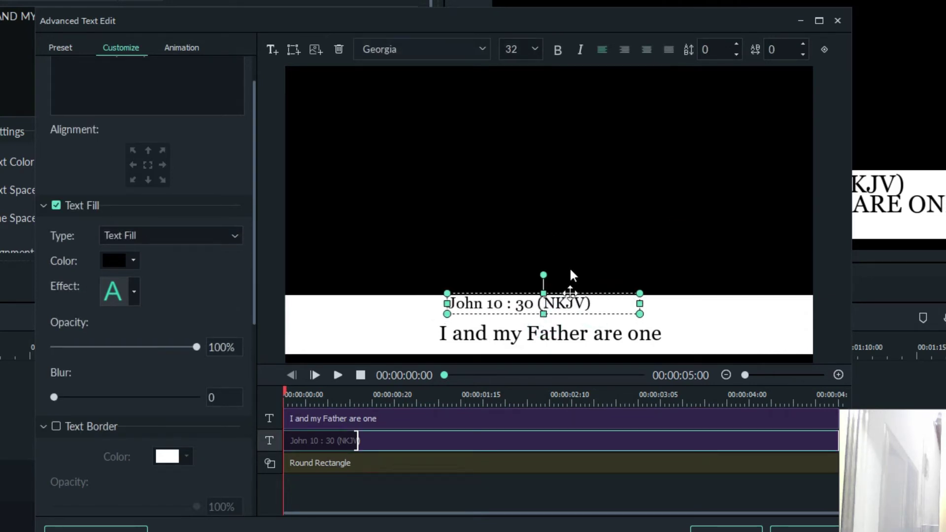
{"action": "left_click", "coordinate": [578, 249]}
{"action": "left_click", "coordinate": [545, 305]}
{"action": "left_click", "coordinate": [554, 336]}
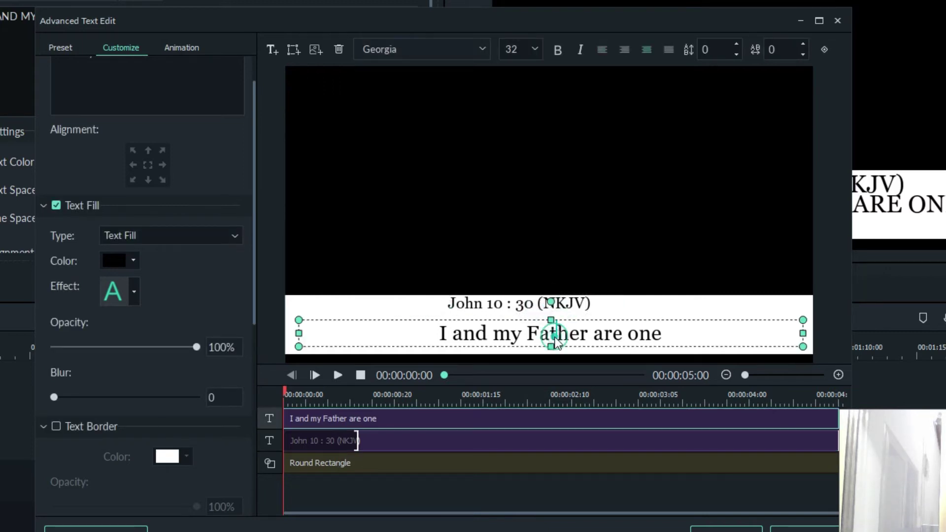
{"action": "left_click", "coordinate": [561, 309]}
{"action": "left_click", "coordinate": [568, 303]}
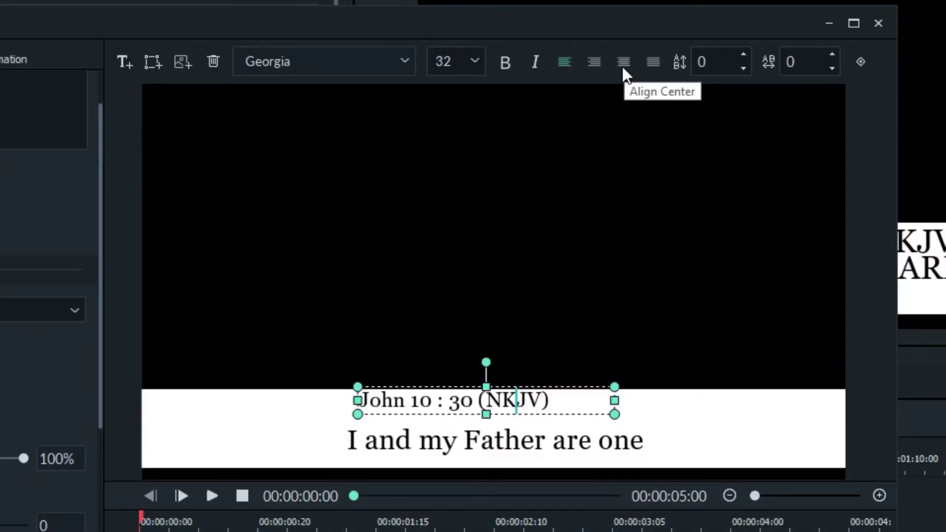
- Centre the John 10 : 30 (NKJV) title and raise the top of the verse box
{"action": "left_click", "coordinate": [622, 66]}
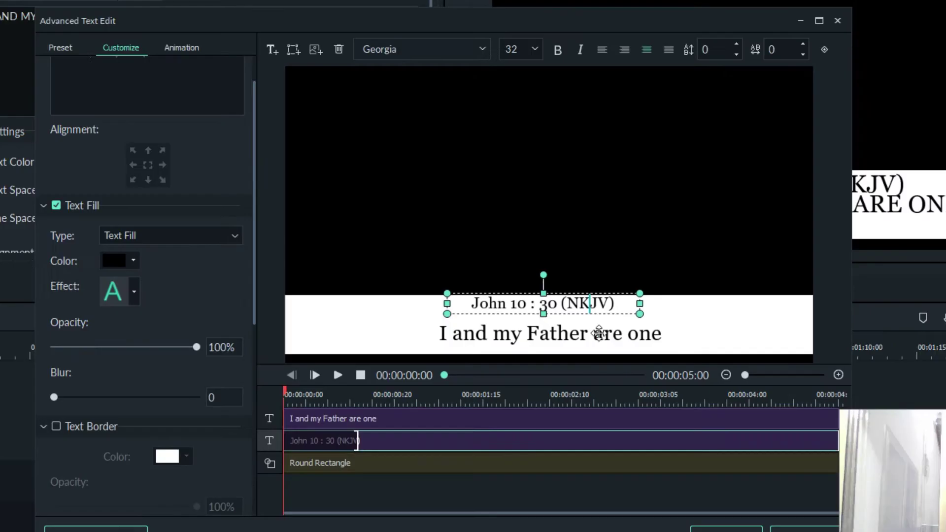
{"action": "left_click", "coordinate": [567, 438]}
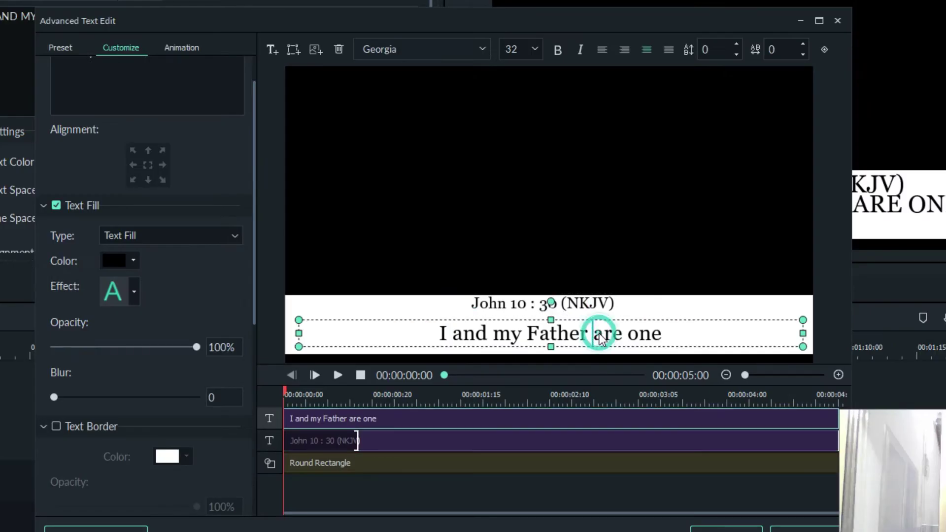
{"action": "left_click_drag", "start_coordinate": [551, 320], "coordinate": [552, 314]}
{"action": "left_click", "coordinate": [561, 233]}
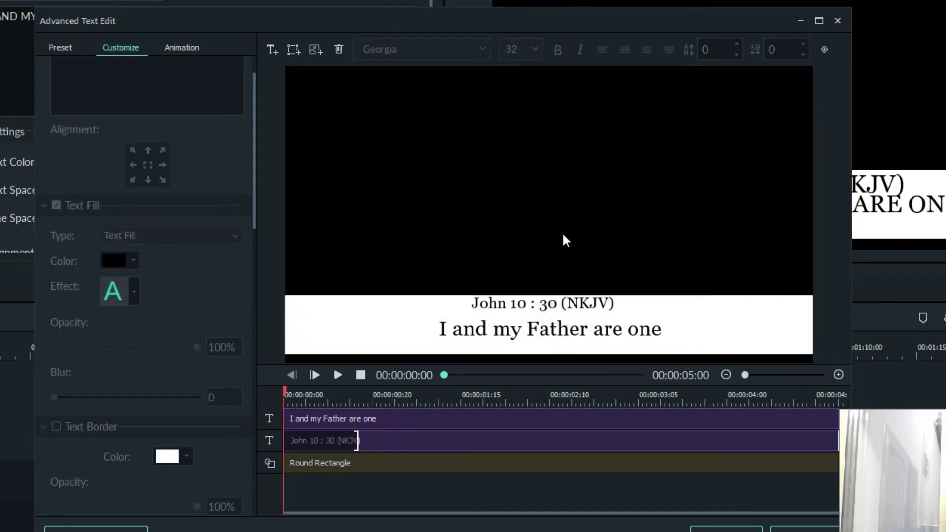
- End the verse line with a period so it reads 'I and my Father are one.'
{"action": "left_click", "coordinate": [553, 328]}
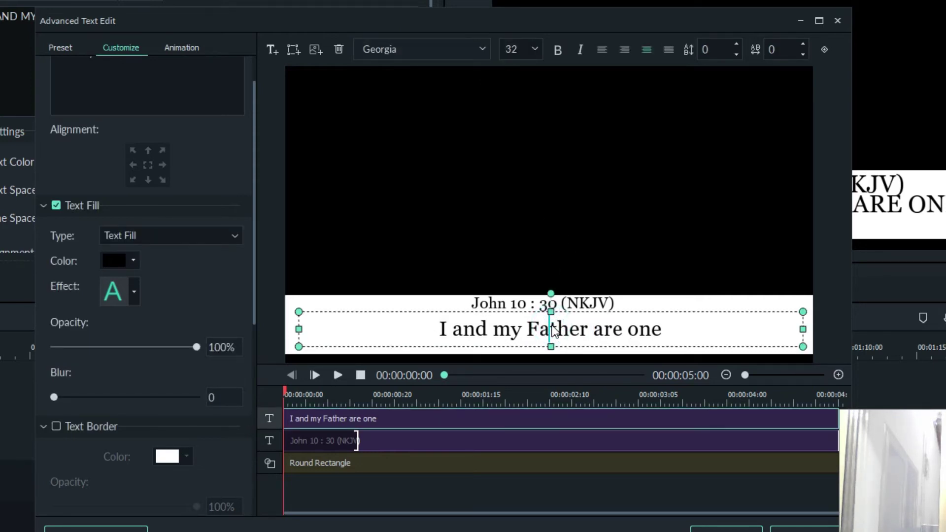
{"action": "left_click", "coordinate": [664, 330]}
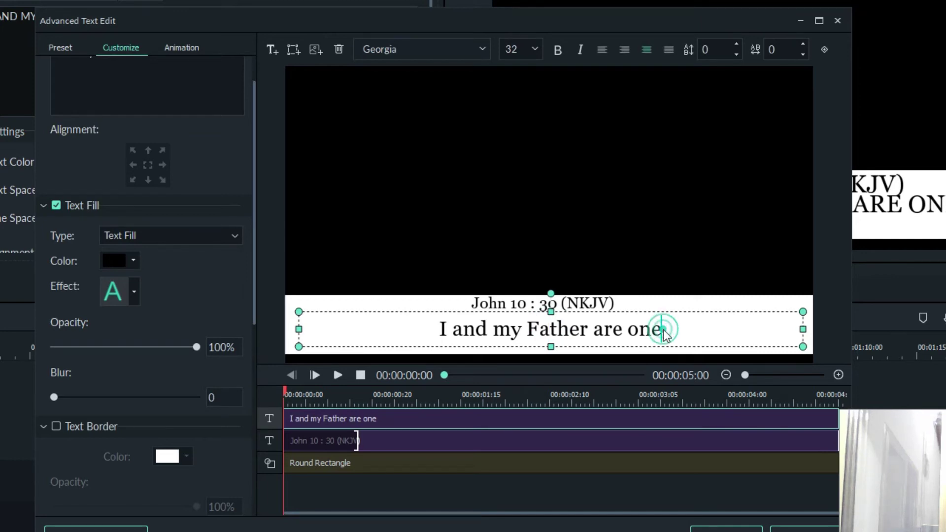
{"action": "type", "text": "."}
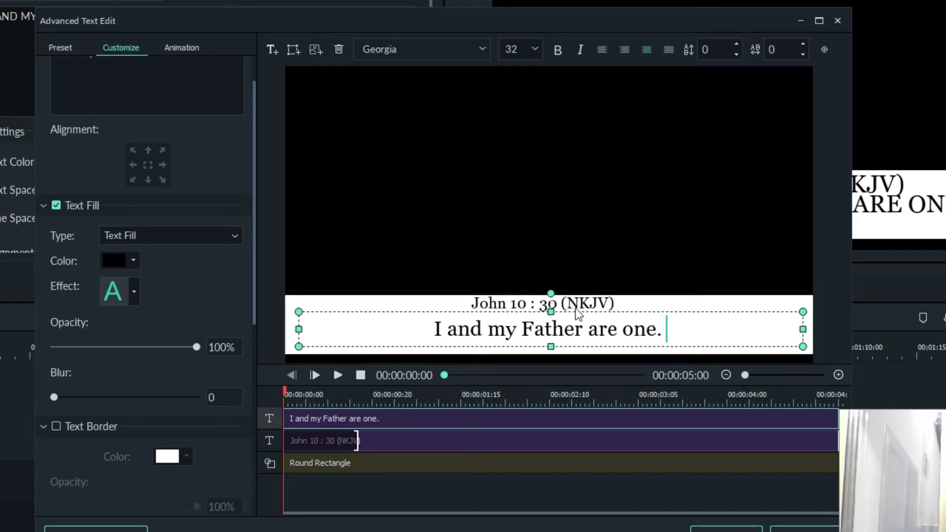
{"action": "left_click", "coordinate": [574, 304]}
{"action": "left_click", "coordinate": [578, 238]}
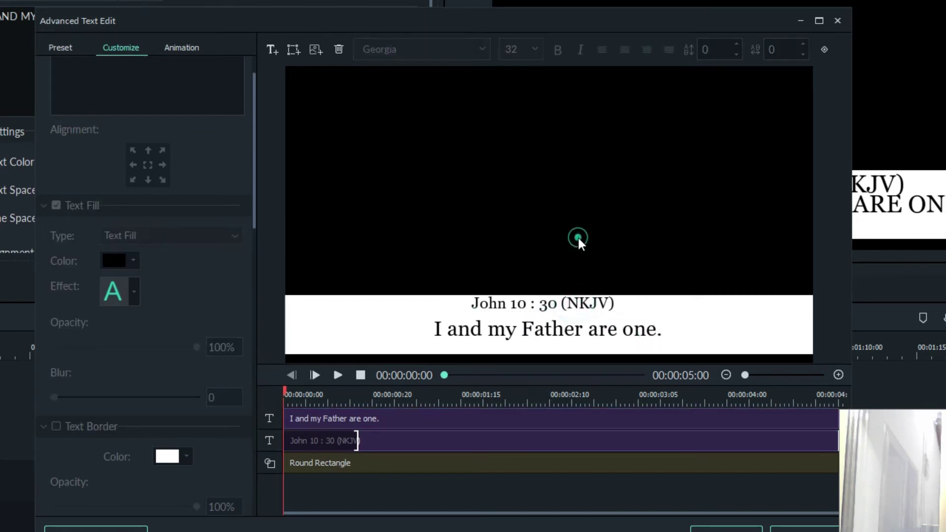
- Adjust the verse box's top edge and widen it slightly to both sides of the bar
{"action": "left_click", "coordinate": [548, 333]}
{"action": "left_click_drag", "start_coordinate": [552, 318], "coordinate": [554, 350]}
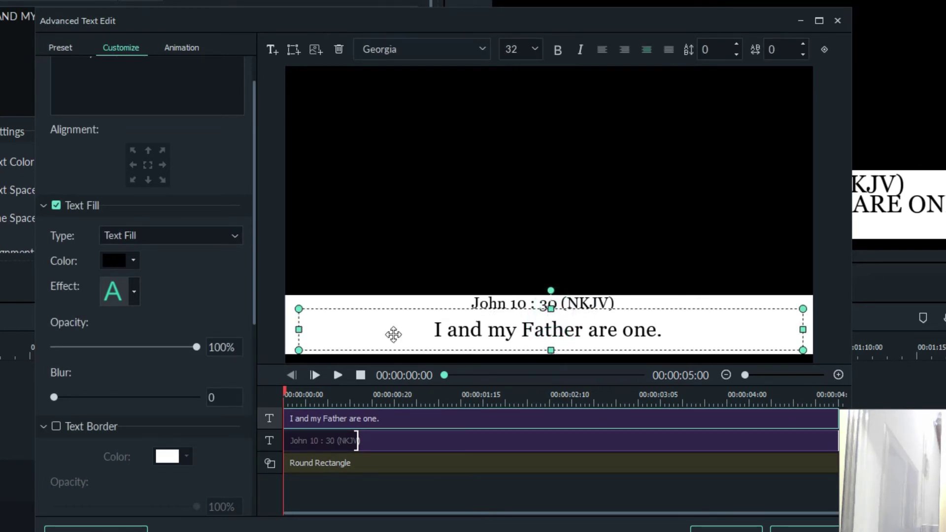
{"action": "left_click_drag", "start_coordinate": [301, 329], "coordinate": [296, 330]}
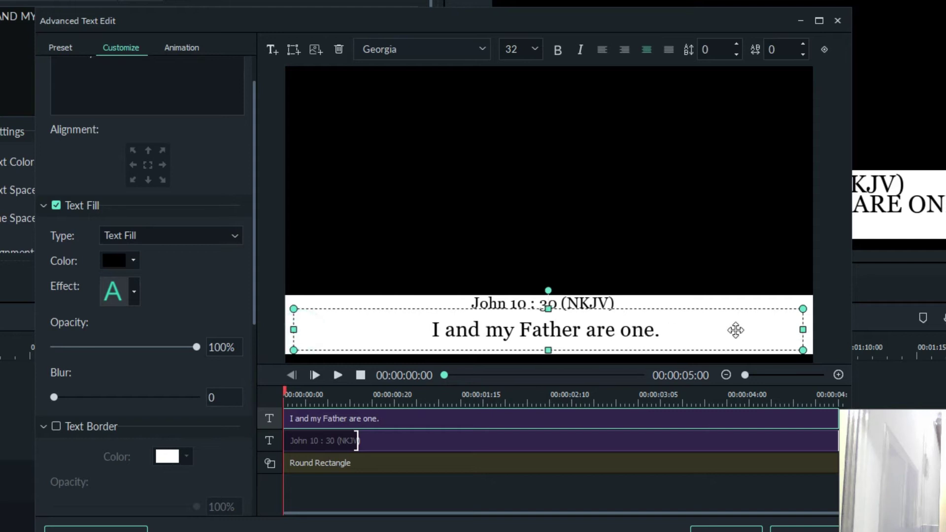
{"action": "left_click_drag", "start_coordinate": [802, 330], "coordinate": [806, 330]}
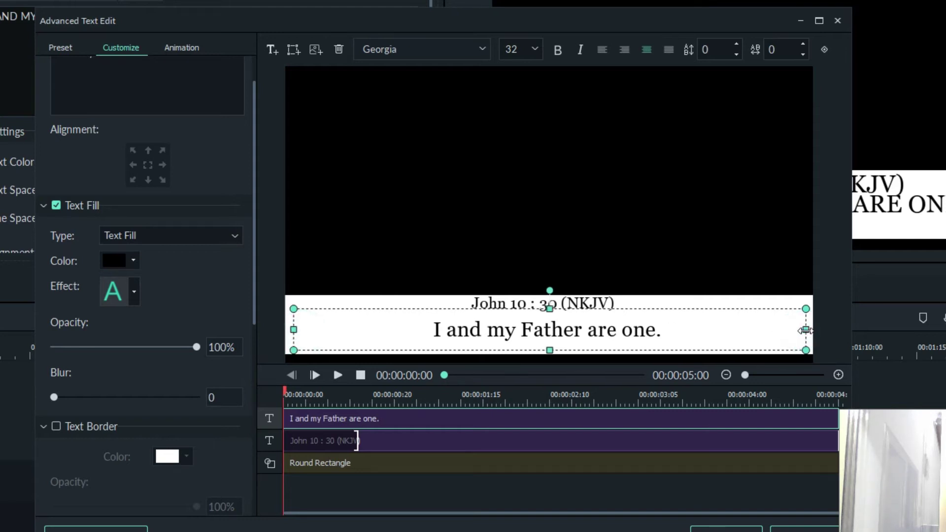
{"action": "left_click", "coordinate": [674, 256]}
{"action": "left_click", "coordinate": [589, 303]}
{"action": "left_click", "coordinate": [611, 246]}
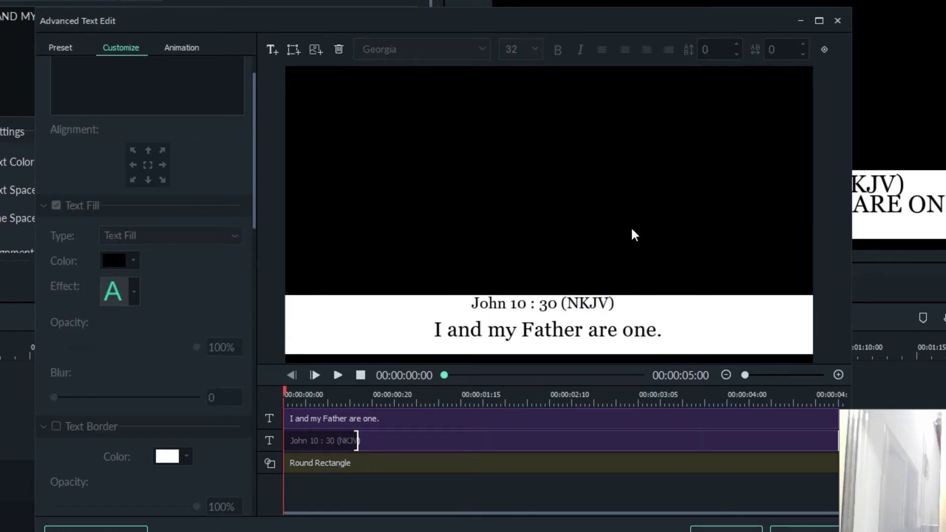
- Stretch the white bar to the frame's bottom edge and lower the verse line within it
{"action": "left_click", "coordinate": [725, 316]}
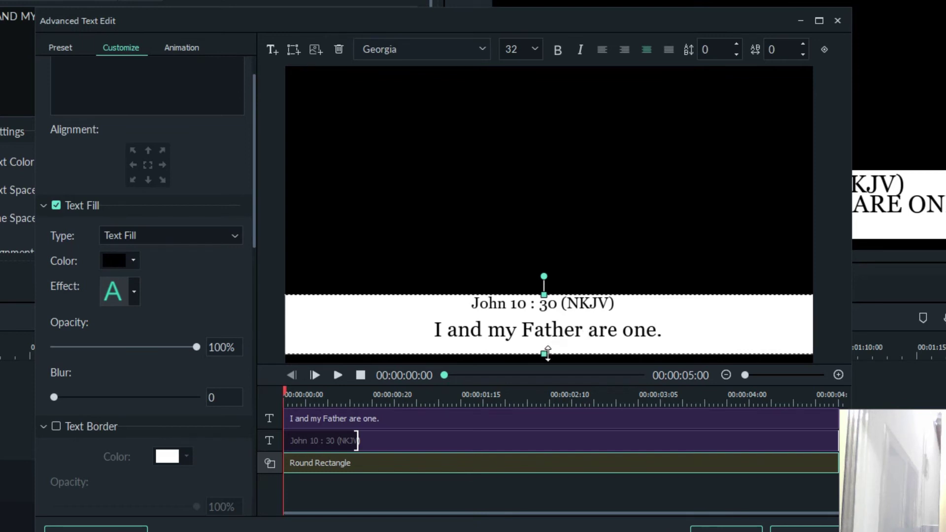
{"action": "left_click_drag", "start_coordinate": [544, 352], "coordinate": [545, 372]}
{"action": "left_click", "coordinate": [553, 329]}
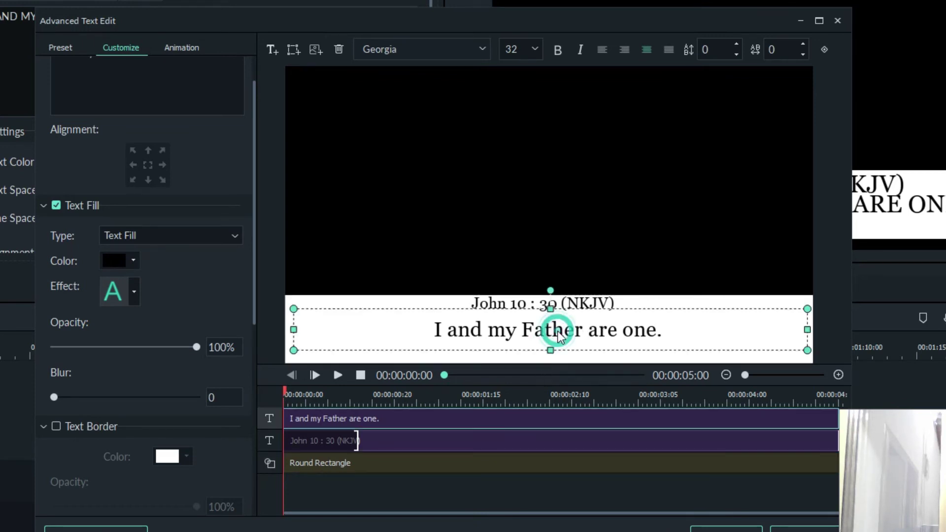
{"action": "left_click_drag", "start_coordinate": [549, 353], "coordinate": [549, 365]}
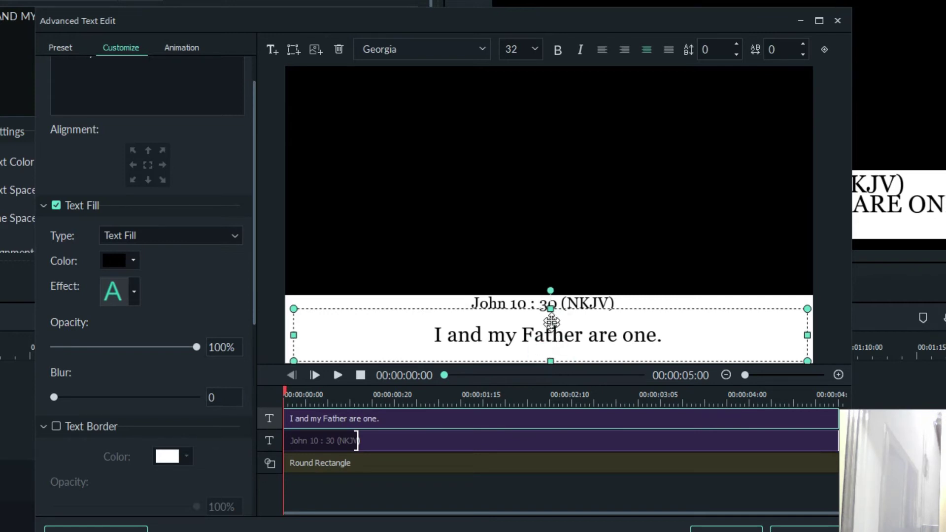
{"action": "left_click", "coordinate": [584, 245]}
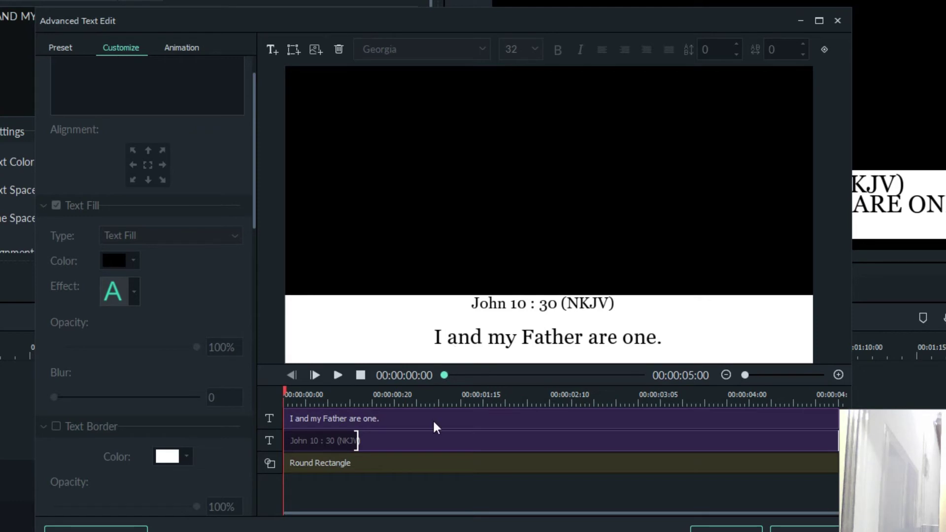
- Select the Round Rectangle layer and show the animation presets
{"action": "left_click", "coordinate": [393, 464]}
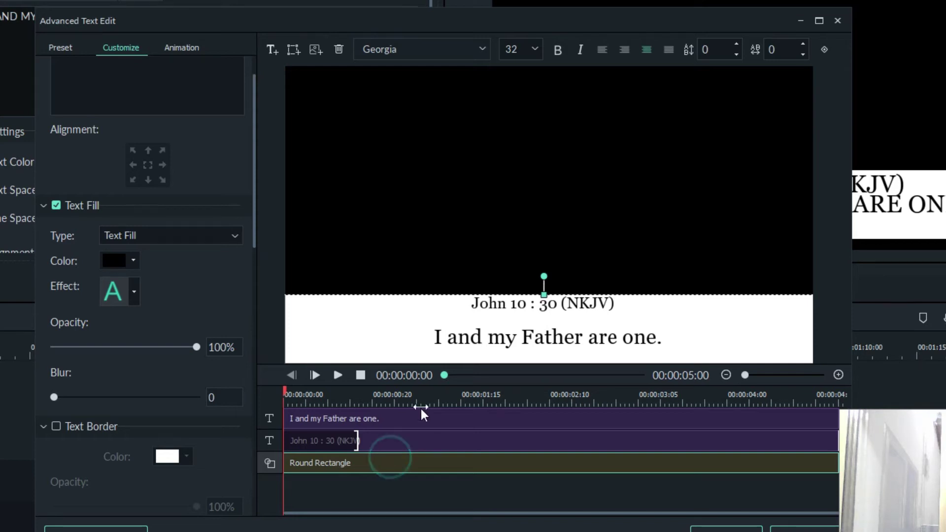
{"action": "left_click", "coordinate": [357, 318]}
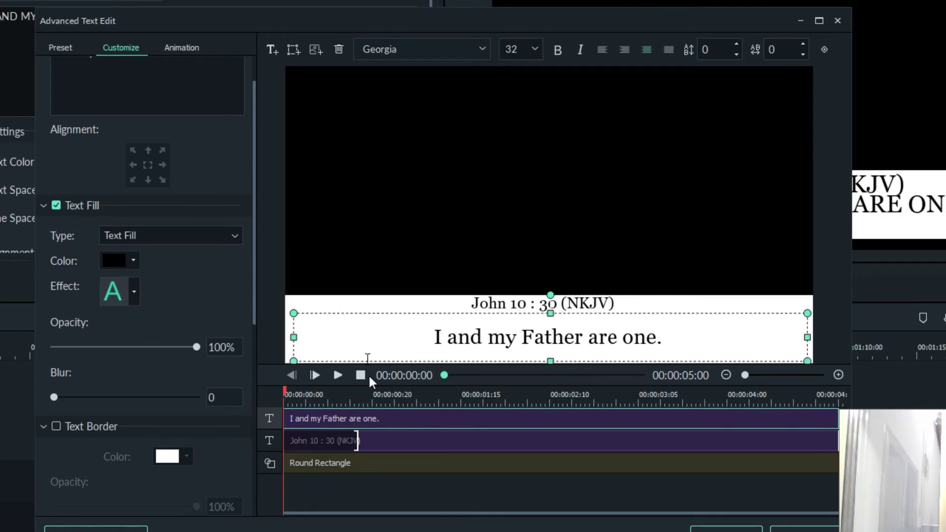
{"action": "left_click", "coordinate": [383, 466]}
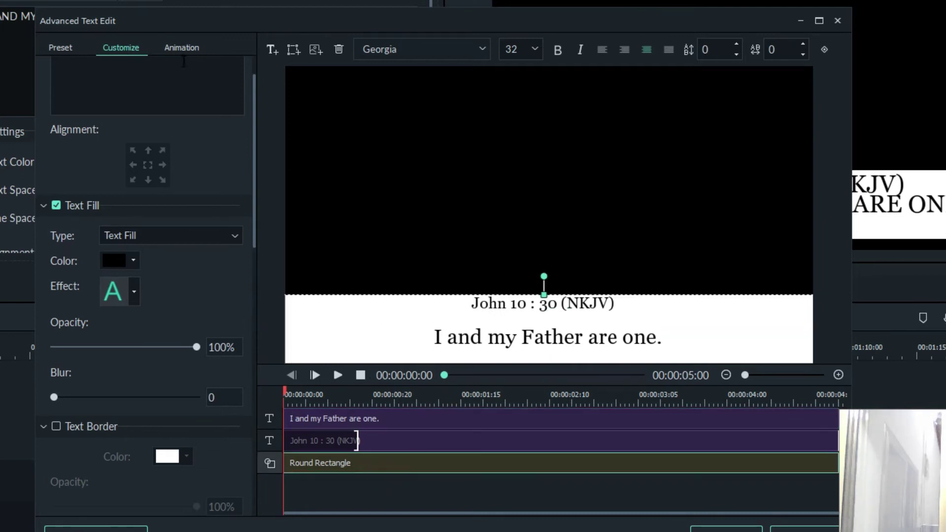
{"action": "left_click", "coordinate": [183, 49]}
- Give the white bar the Left Dir Insert animation, its slide-in ending at 00:00:00:09
{"action": "left_click_drag", "start_coordinate": [254, 89], "coordinate": [255, 132]}
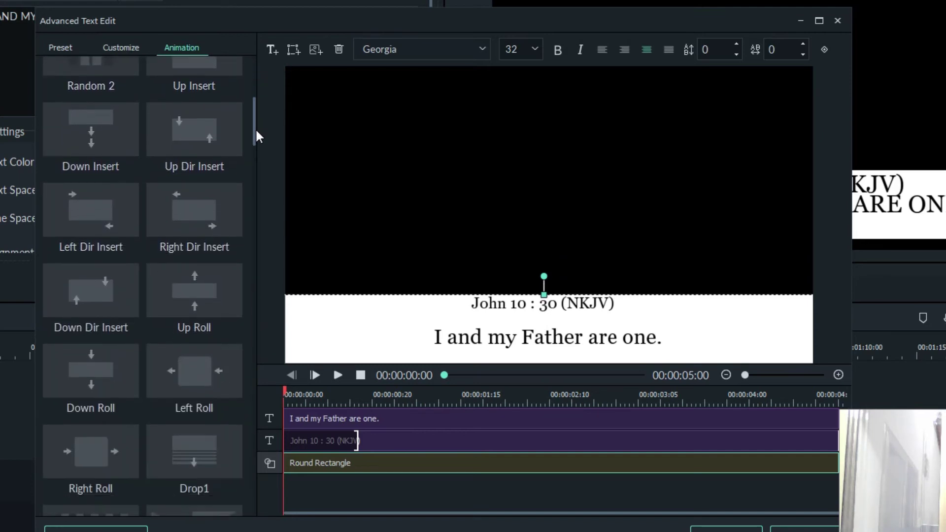
{"action": "left_click", "coordinate": [107, 240]}
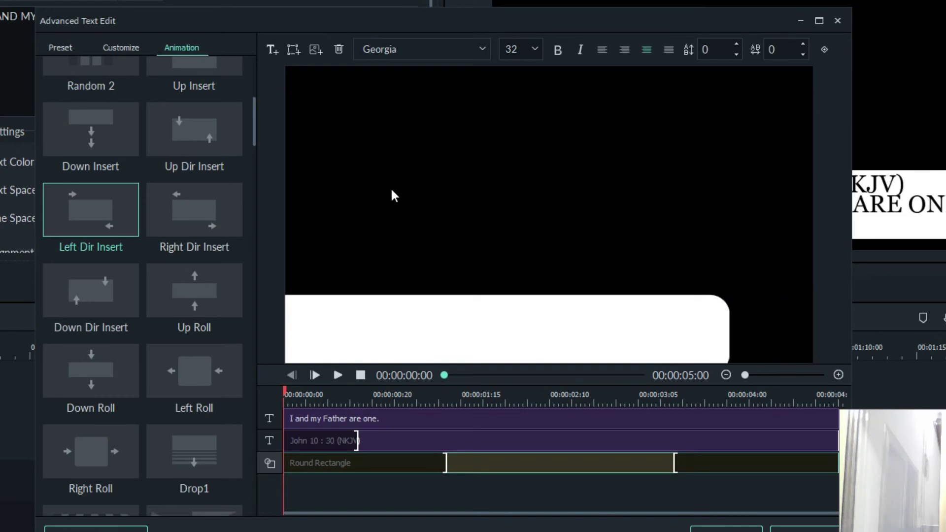
{"action": "left_click", "coordinate": [446, 462]}
{"action": "mouse_move", "coordinate": [445, 463]}
{"action": "left_mouse_down"}
{"action": "mouse_move", "coordinate": [333, 473]}
{"action": "mouse_move", "coordinate": [317, 484]}
{"action": "left_mouse_up"}
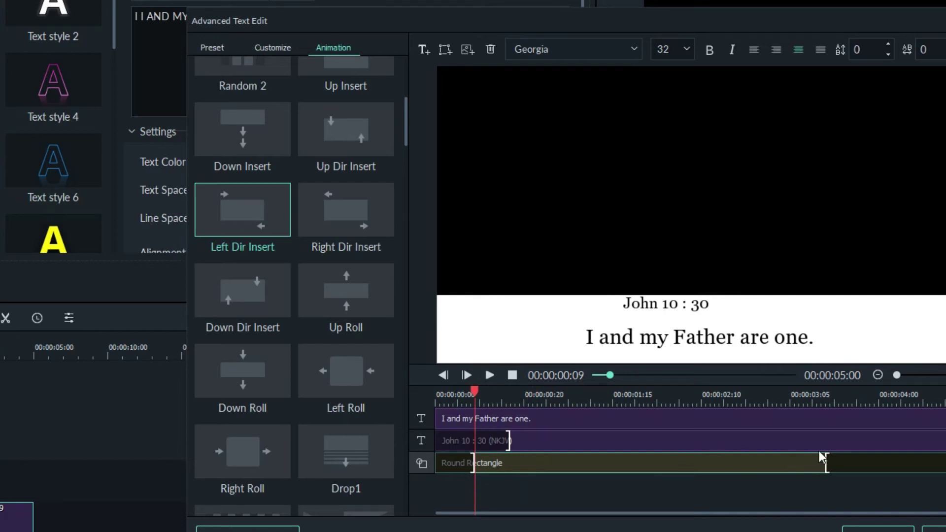
- Start the bar's exit at 00:00:04:17 and add Type Writer to the reference line (00:00:00:10 to 00:00:04:18)
{"action": "left_click_drag", "start_coordinate": [760, 15], "coordinate": [608, 6]}
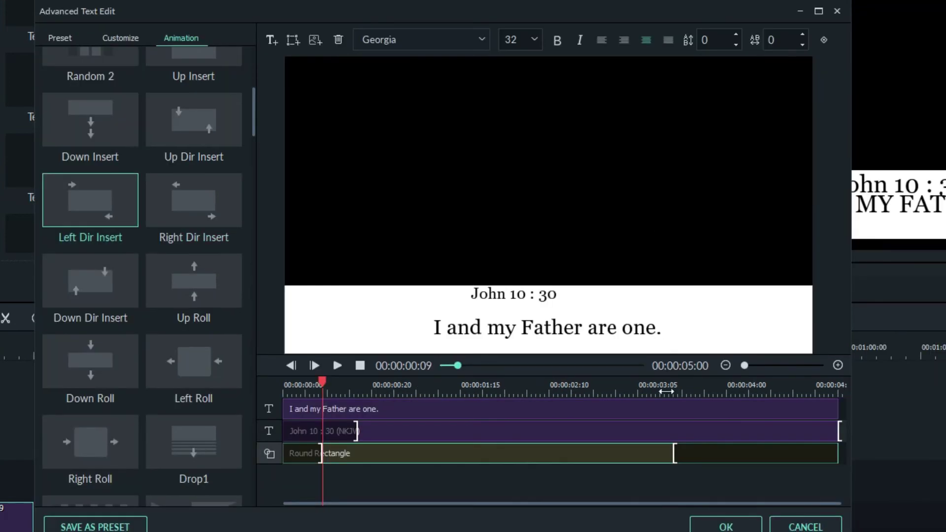
{"action": "left_click_drag", "start_coordinate": [675, 455], "coordinate": [817, 457]}
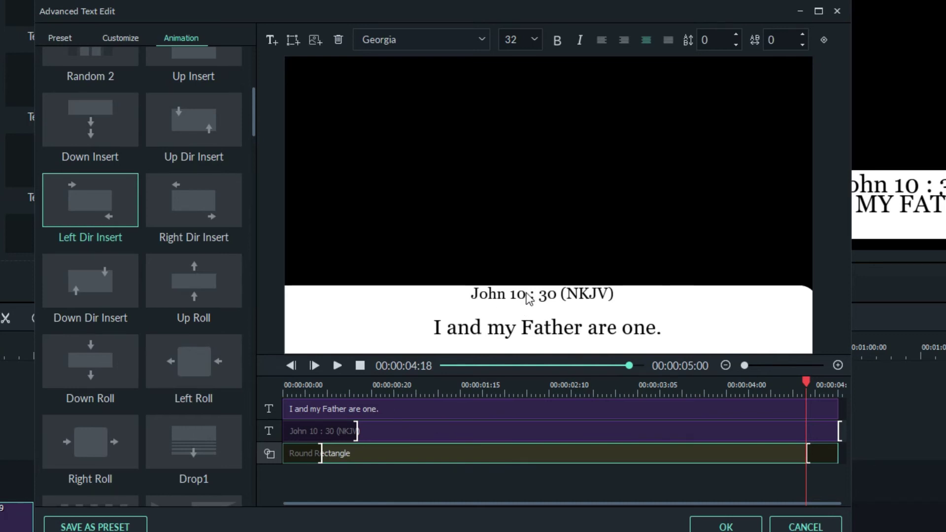
{"action": "left_click", "coordinate": [386, 431]}
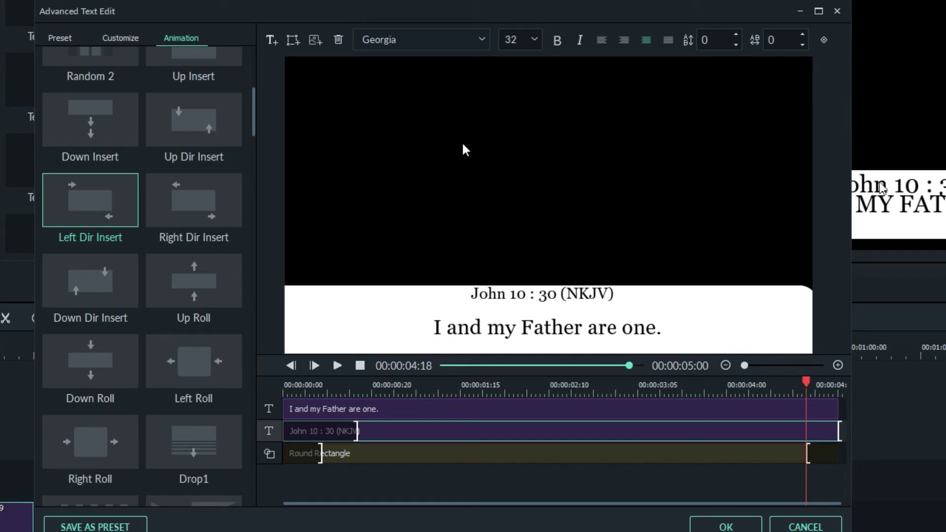
{"action": "left_click_drag", "start_coordinate": [253, 124], "coordinate": [254, 78]}
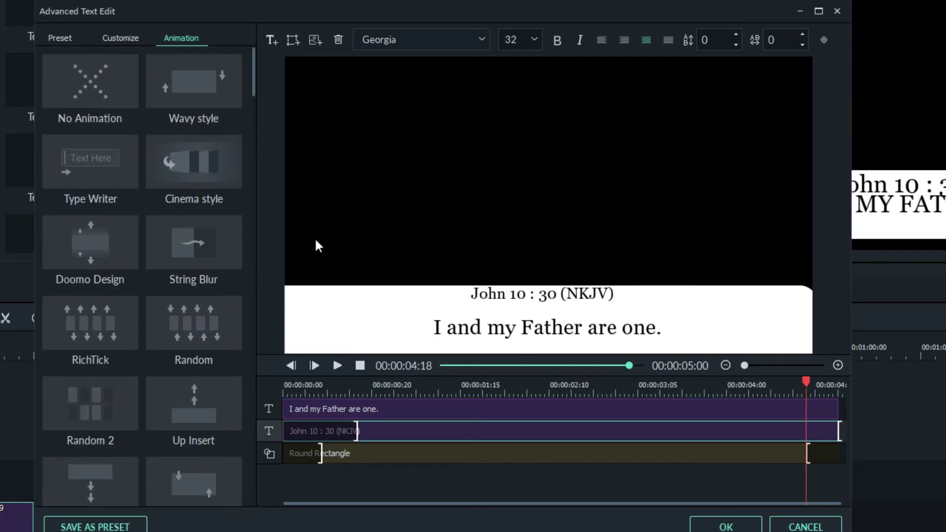
{"action": "left_click", "coordinate": [505, 293]}
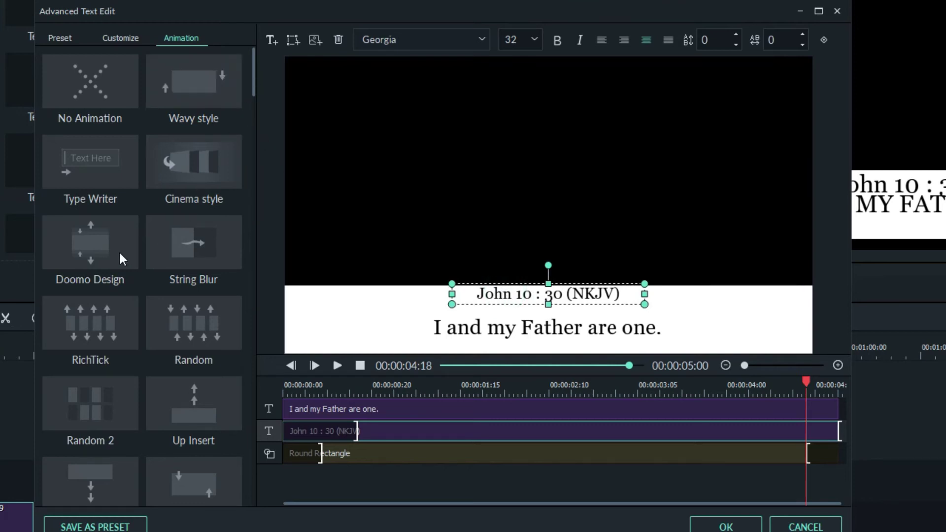
{"action": "left_click", "coordinate": [111, 186]}
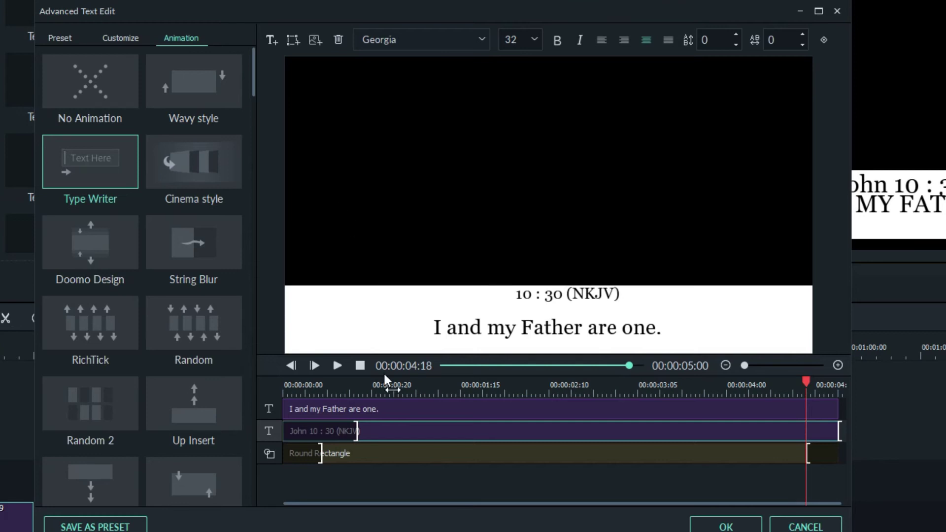
{"action": "left_click_drag", "start_coordinate": [356, 431], "coordinate": [320, 444]}
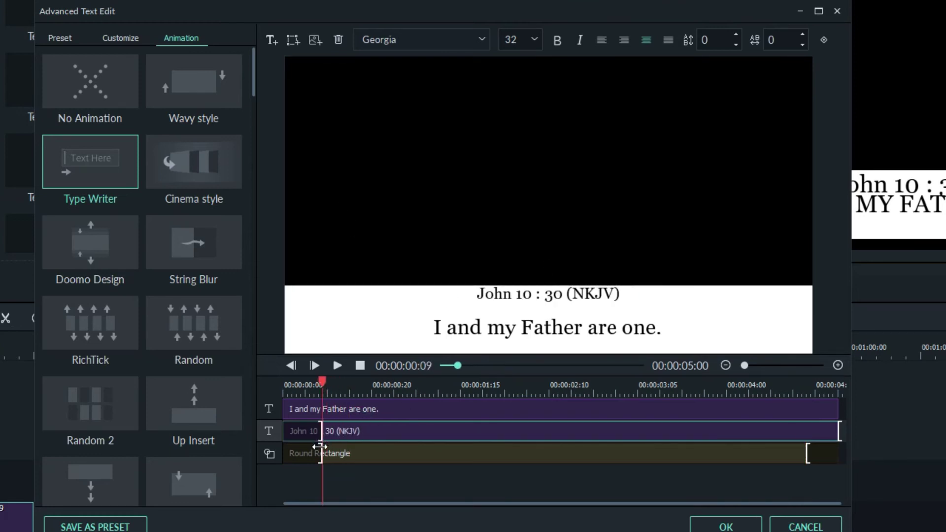
{"action": "left_click", "coordinate": [840, 431]}
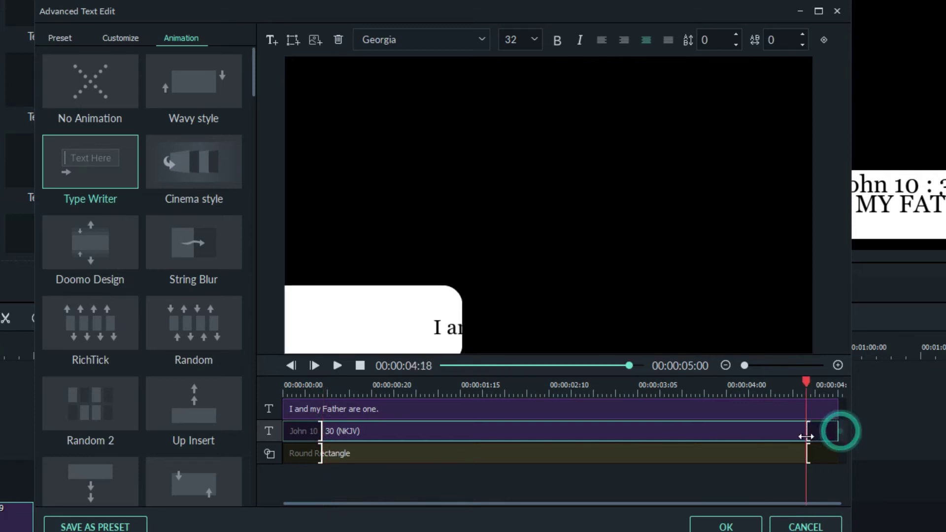
- Add Type Writer to 'I and my Father are one.', entering by 00:00:00:09, exiting at 00:00:04:17
{"action": "left_click", "coordinate": [570, 331]}
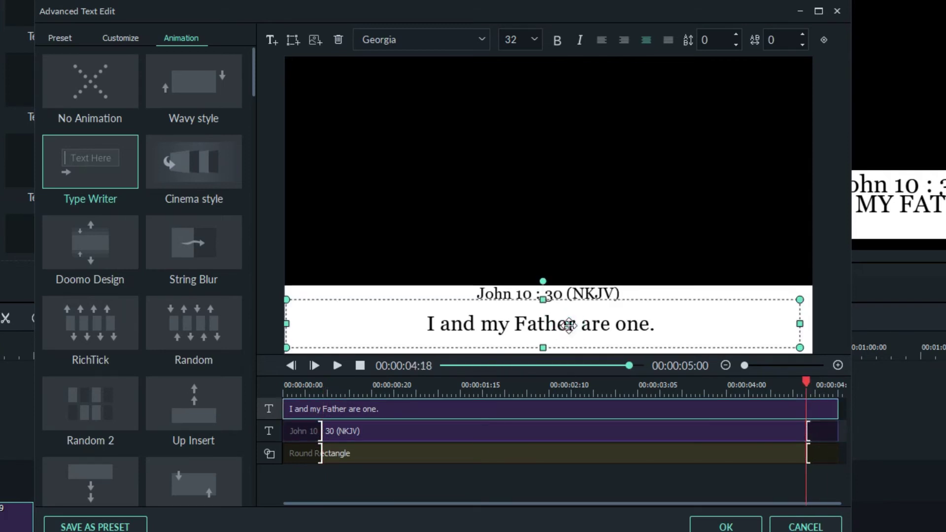
{"action": "left_click", "coordinate": [568, 256]}
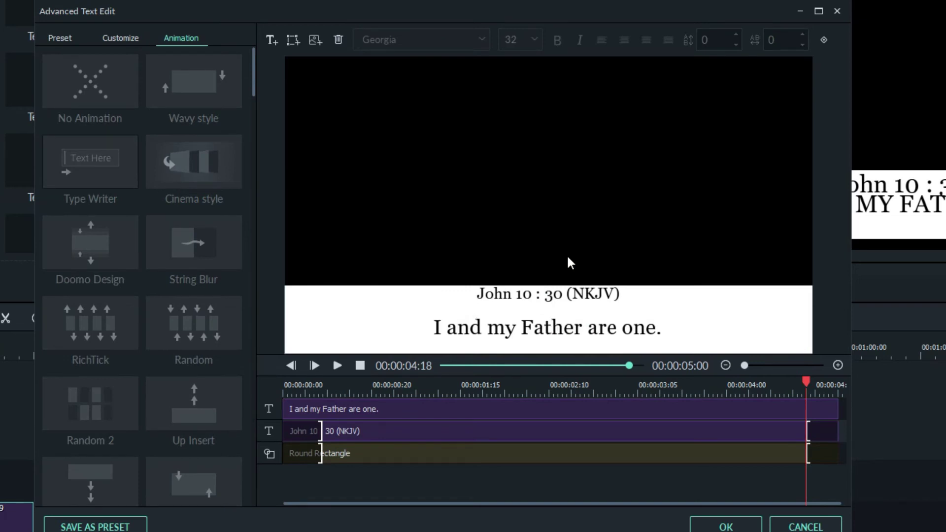
{"action": "left_click", "coordinate": [581, 328]}
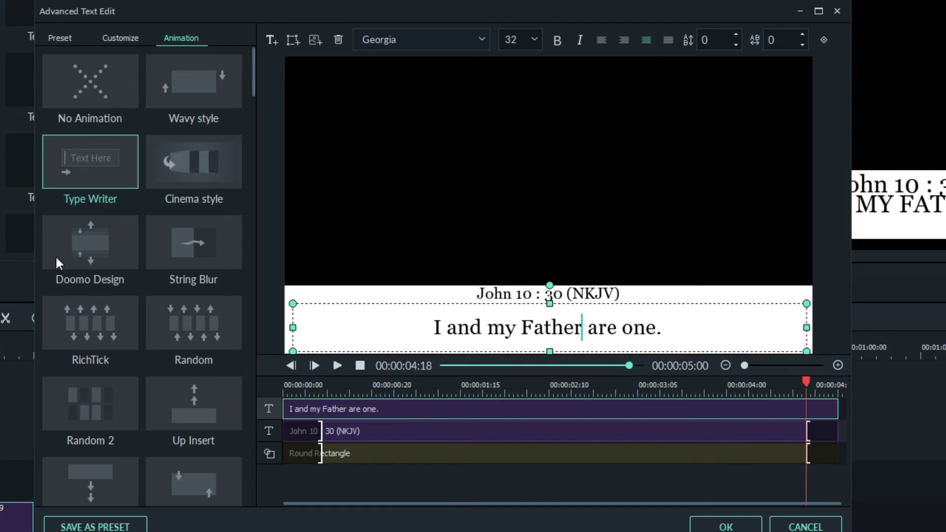
{"action": "left_click", "coordinate": [105, 193]}
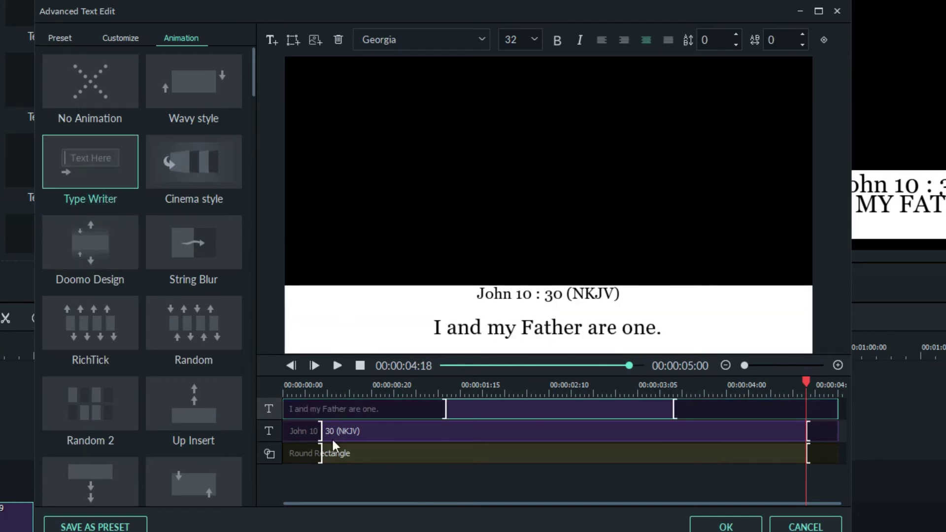
{"action": "left_click_drag", "start_coordinate": [447, 409], "coordinate": [321, 409]}
{"action": "left_click_drag", "start_coordinate": [674, 409], "coordinate": [814, 412]}
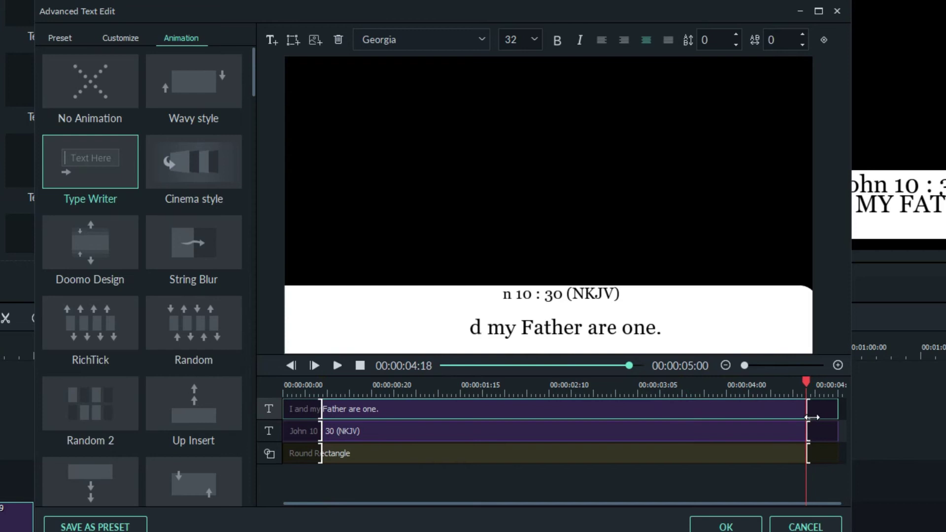
{"action": "left_click", "coordinate": [571, 194]}
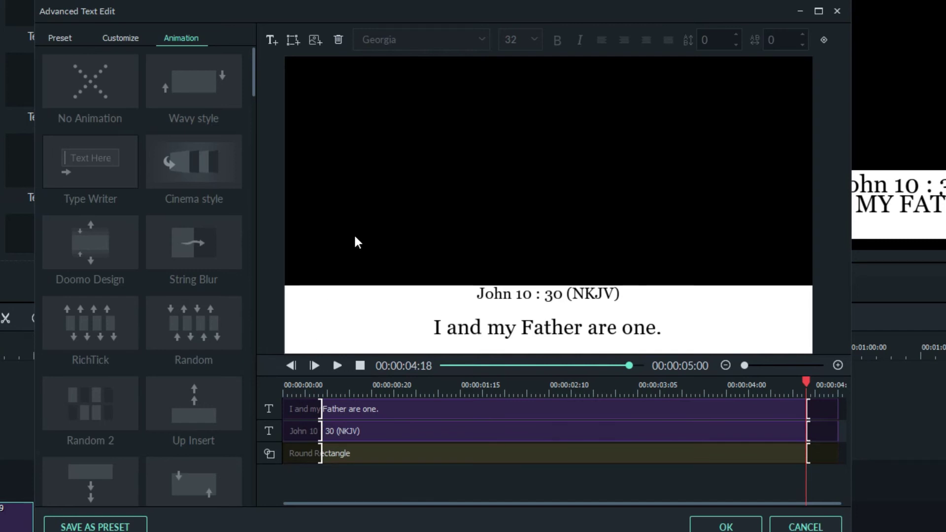
- Trim the John 10 : 30 (NKJV) clip to start after the bar and end before it
{"action": "left_click", "coordinate": [348, 452]}
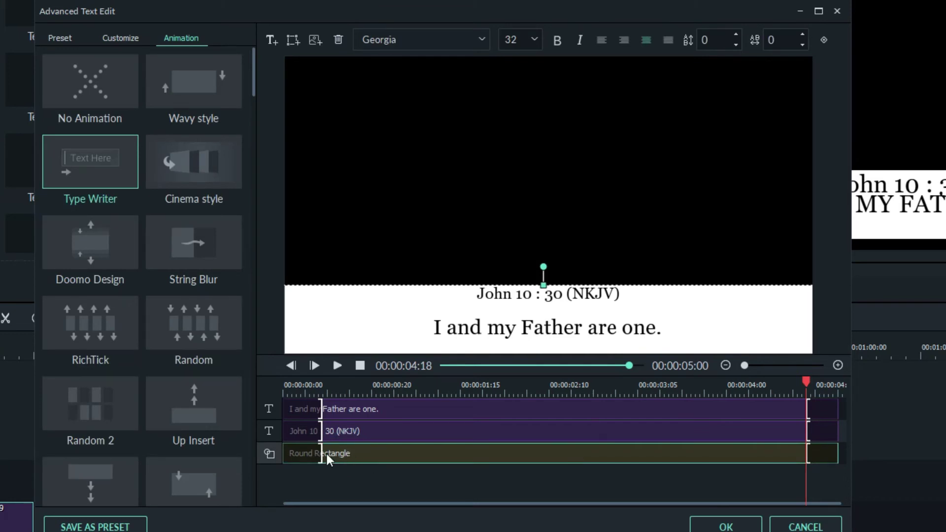
{"action": "left_click", "coordinate": [350, 432]}
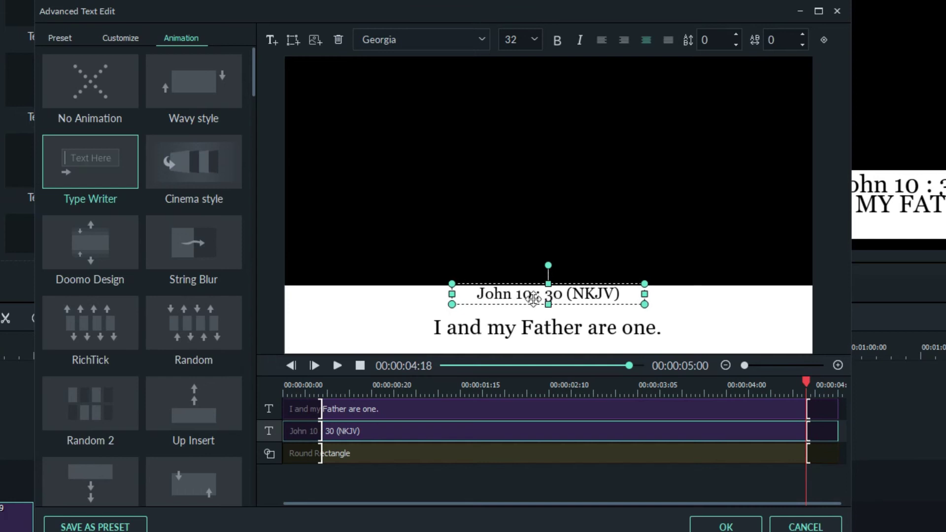
{"action": "left_click", "coordinate": [282, 433]}
{"action": "left_click_drag", "start_coordinate": [328, 428], "coordinate": [360, 432]}
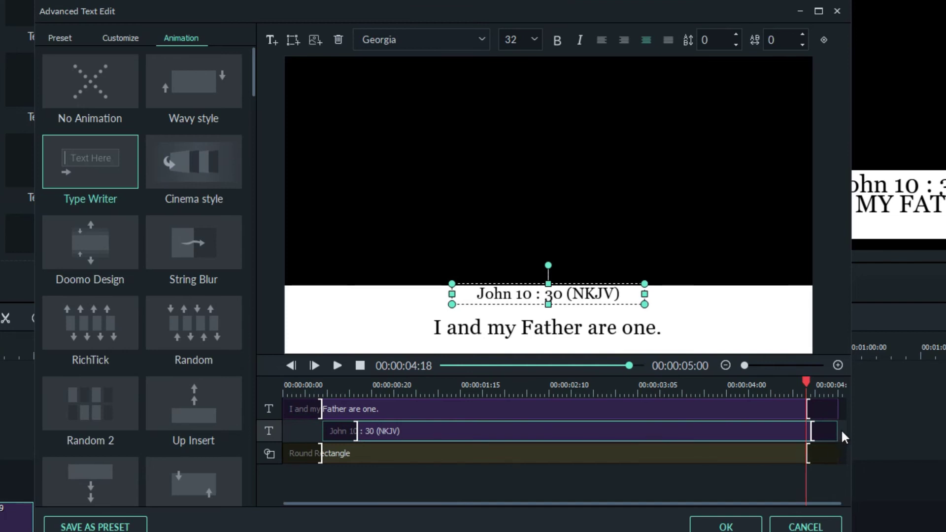
{"action": "left_click_drag", "start_coordinate": [837, 431], "coordinate": [808, 436]}
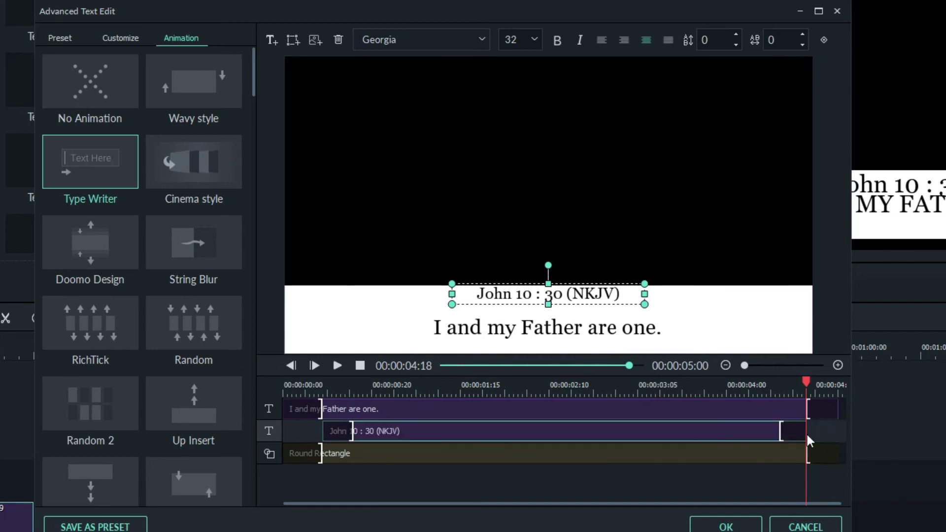
- Delay the 'I and my Father are one.' clip until after the reference and end it slightly earlier
{"action": "left_click", "coordinate": [406, 408]}
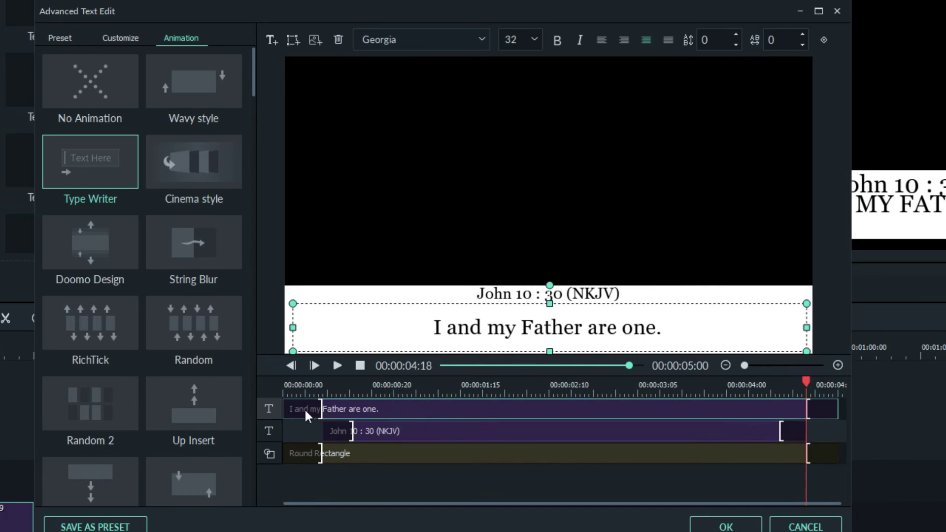
{"action": "left_click_drag", "start_coordinate": [283, 407], "coordinate": [352, 403]}
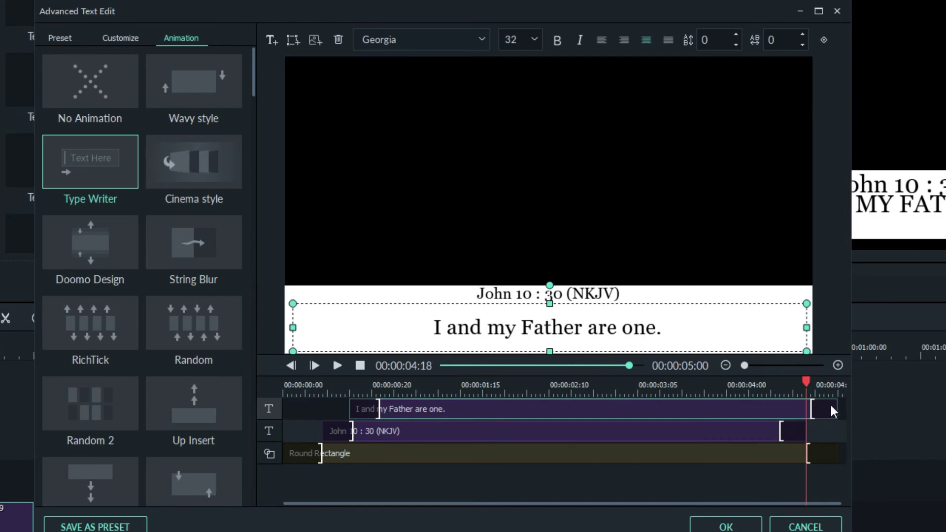
{"action": "left_click_drag", "start_coordinate": [838, 407], "coordinate": [782, 416]}
{"action": "left_click", "coordinate": [467, 474]}
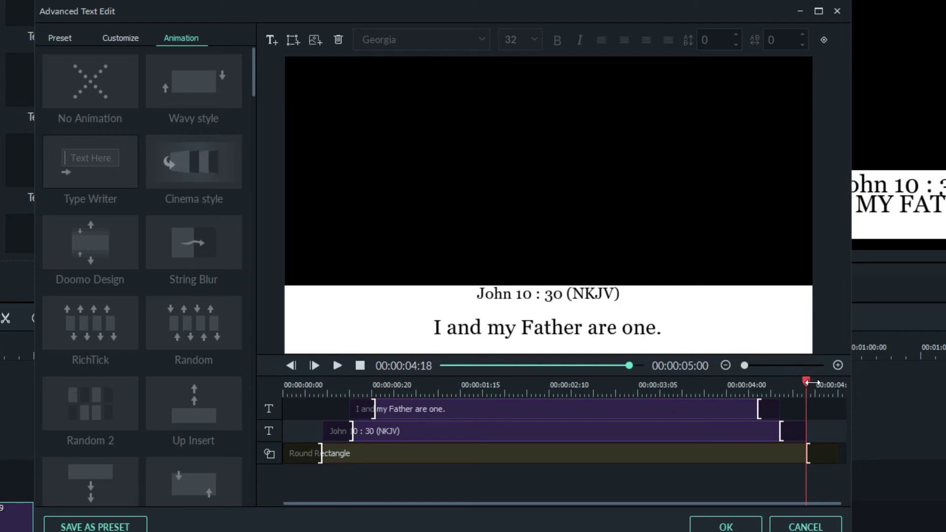
{"action": "left_click", "coordinate": [285, 388]}
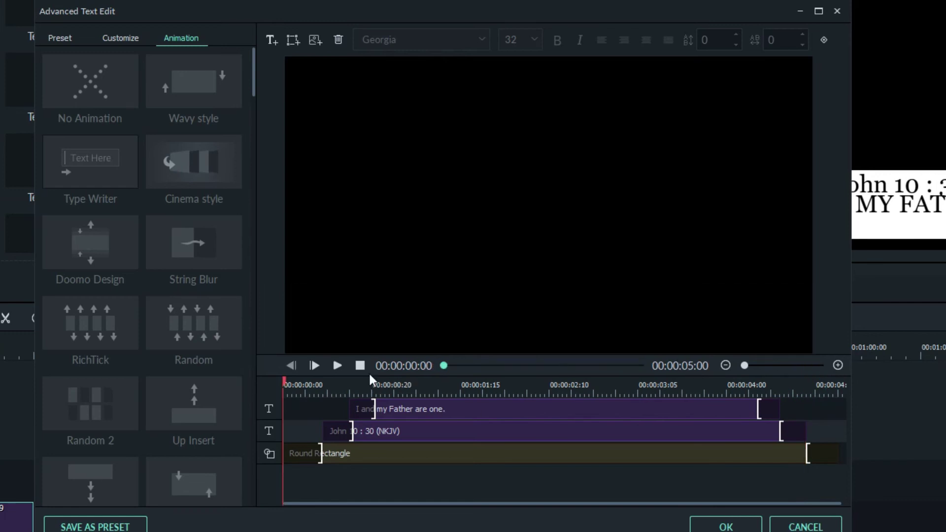
{"action": "left_click", "coordinate": [338, 364]}
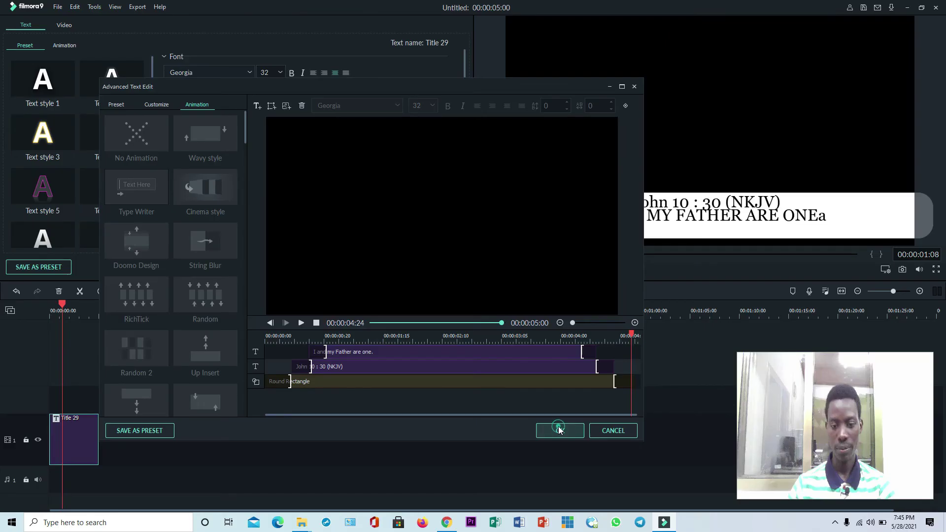
- Confirm the title edits, preview Title 29 at 00:00:03:06, and begin stretching the clip
{"action": "left_click", "coordinate": [726, 527]}
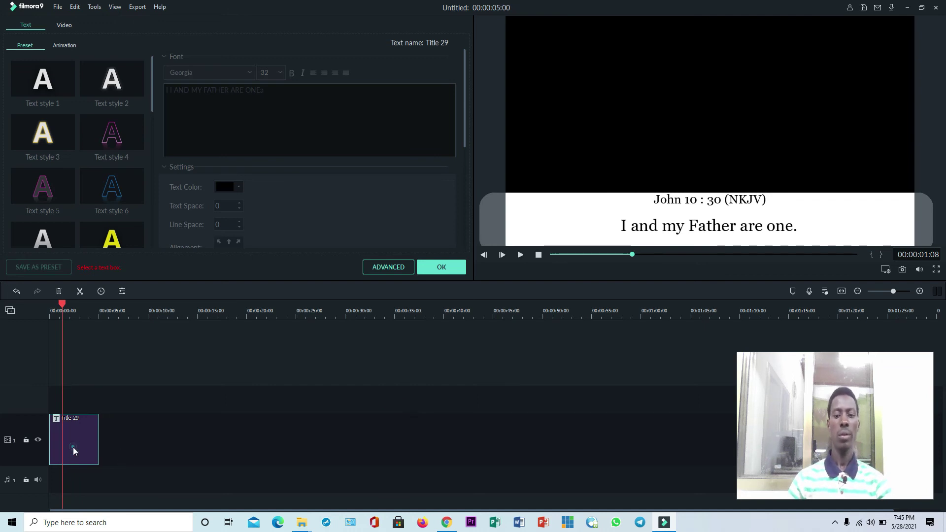
{"action": "left_click", "coordinate": [367, 362]}
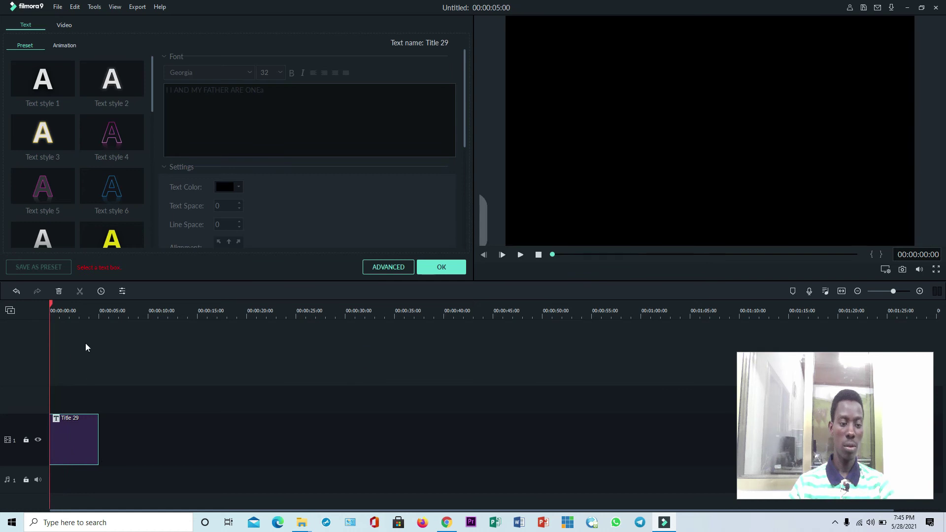
{"action": "left_click", "coordinate": [81, 309]}
{"action": "left_click", "coordinate": [82, 428]}
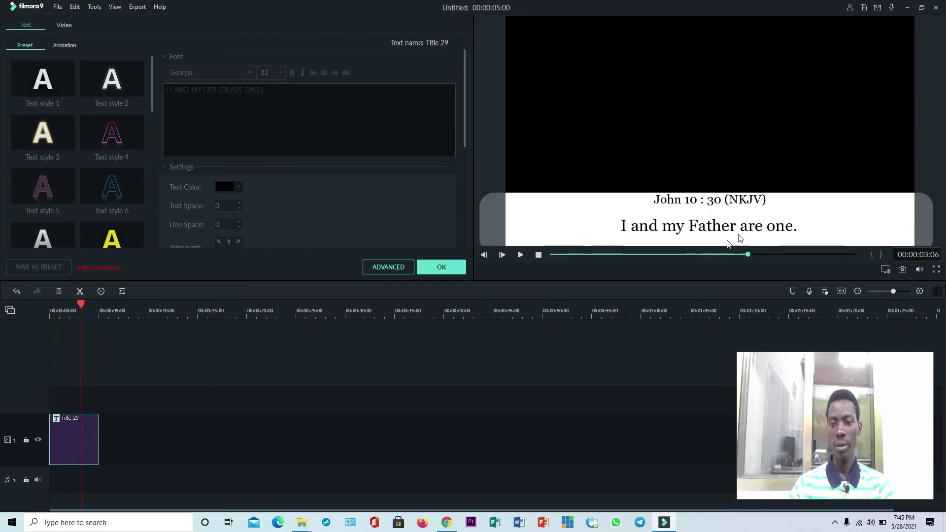
{"action": "left_click", "coordinate": [694, 221]}
{"action": "left_click", "coordinate": [525, 393]}
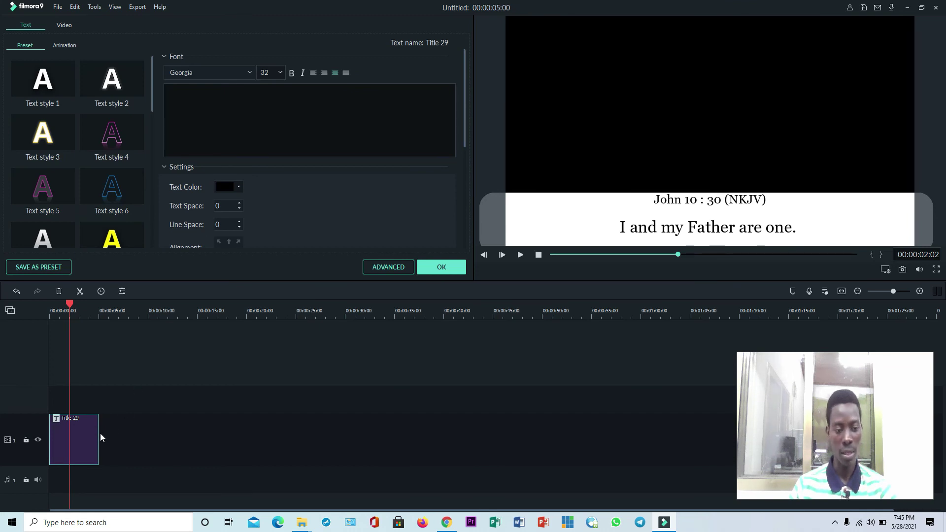
{"action": "left_click_drag", "start_coordinate": [99, 434], "coordinate": [151, 434]}
- Extend Title 29 to 00:00:10:11, play it back twice, then jump to 00:00:04:20
{"action": "left_click", "coordinate": [404, 398]}
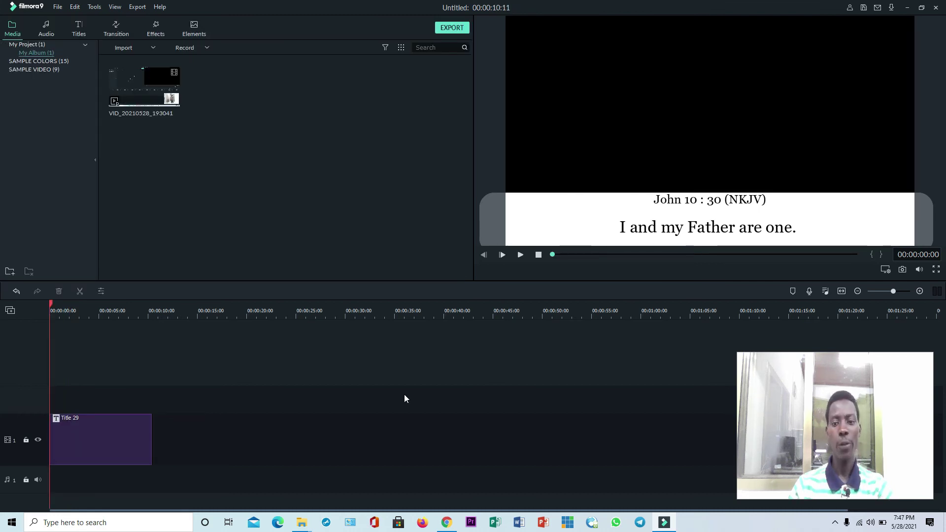
{"action": "left_click", "coordinate": [520, 255]}
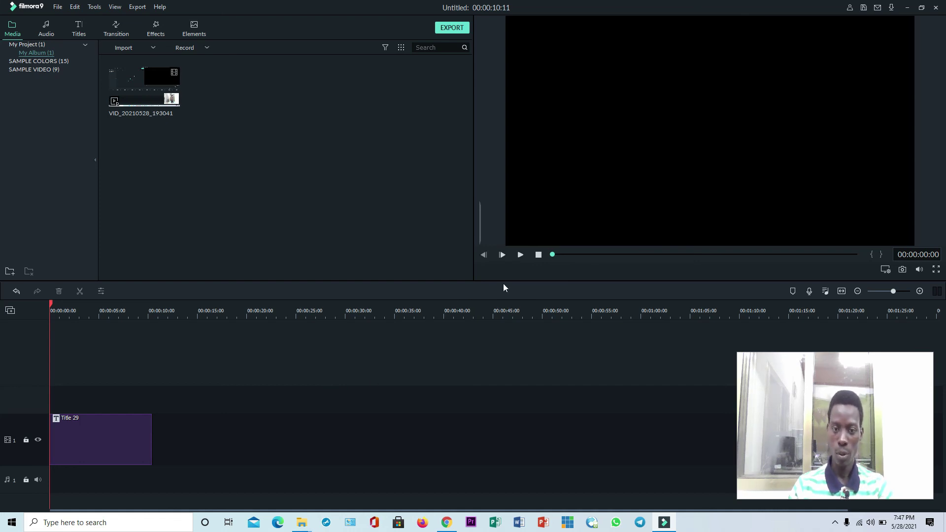
{"action": "left_click", "coordinate": [520, 254]}
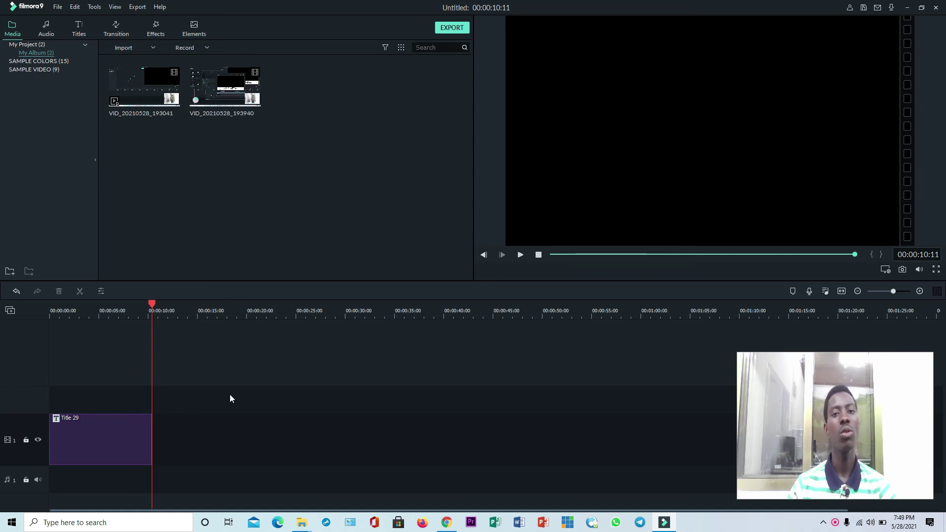
{"action": "left_click", "coordinate": [99, 341]}
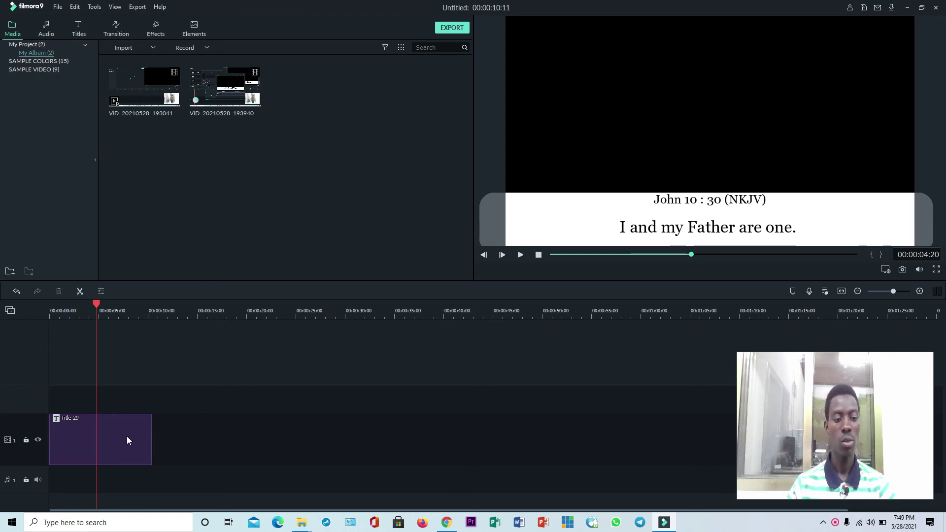
- Save the project from the File menu as the .wfp file 'BIBLE PASSAGE'
{"action": "left_click", "coordinate": [57, 7]}
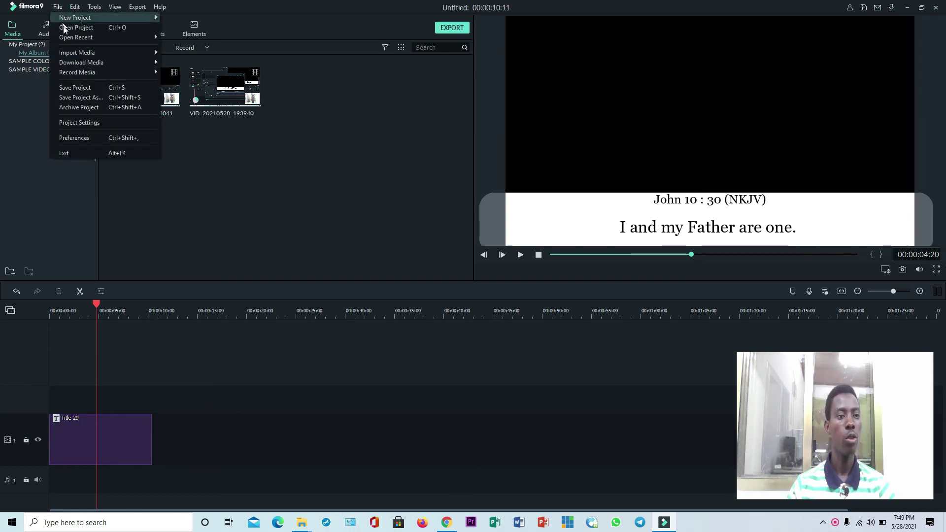
{"action": "left_click", "coordinate": [72, 87]}
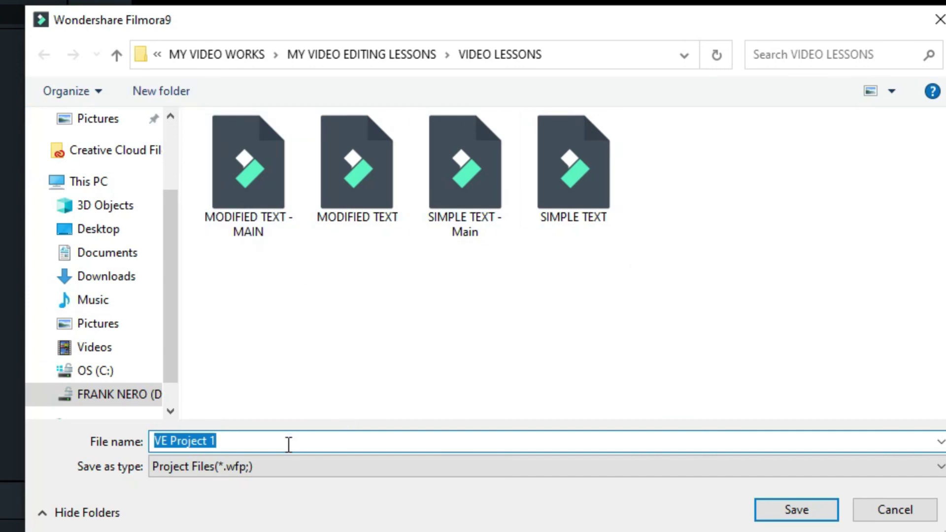
{"action": "type", "text": "BIBL"}
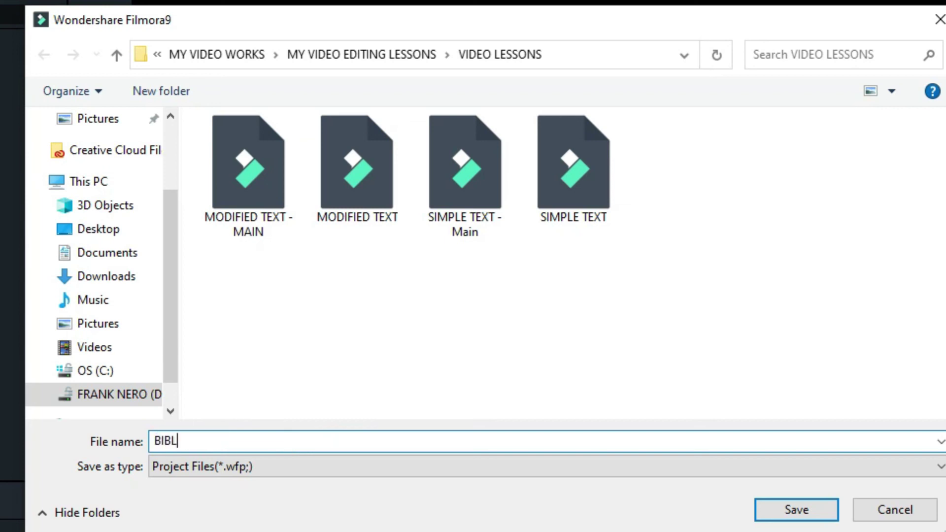
{"action": "type", "text": "E PASSAGE"}
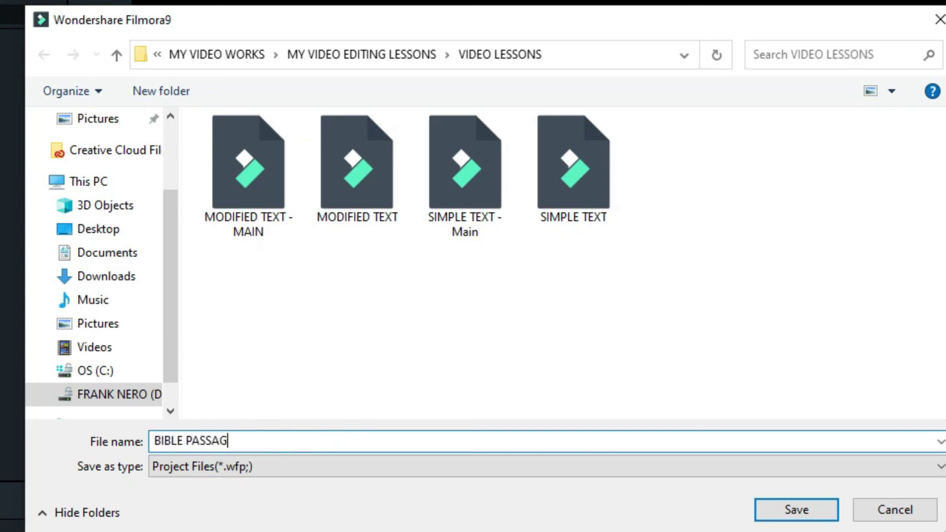
{"action": "key", "text": "Return"}
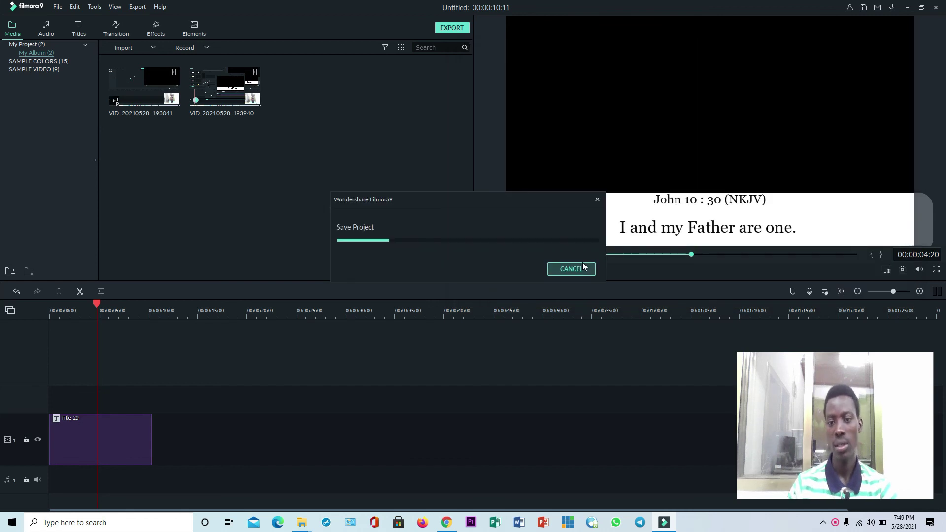